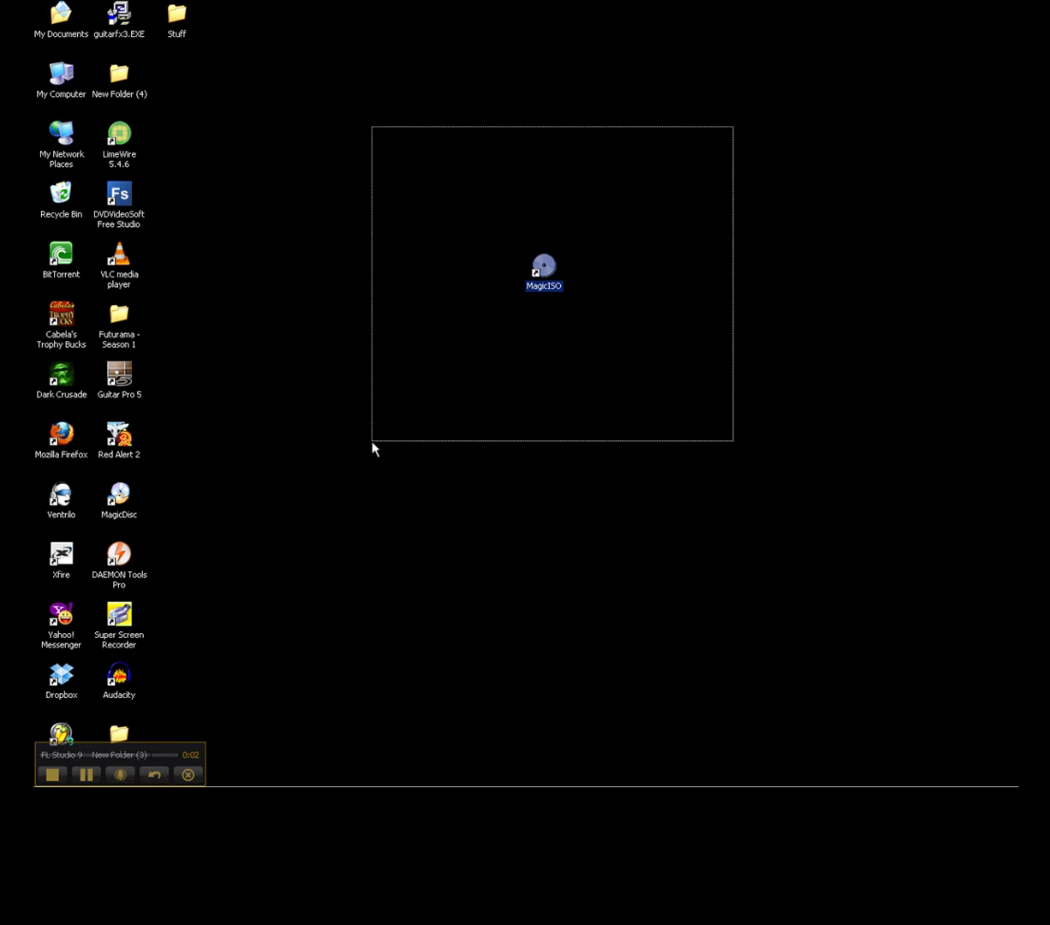
Select the MagicISO desktop shortcut and drag it toward the upper right
{"action": "left_click", "coordinate": [743, 369]}
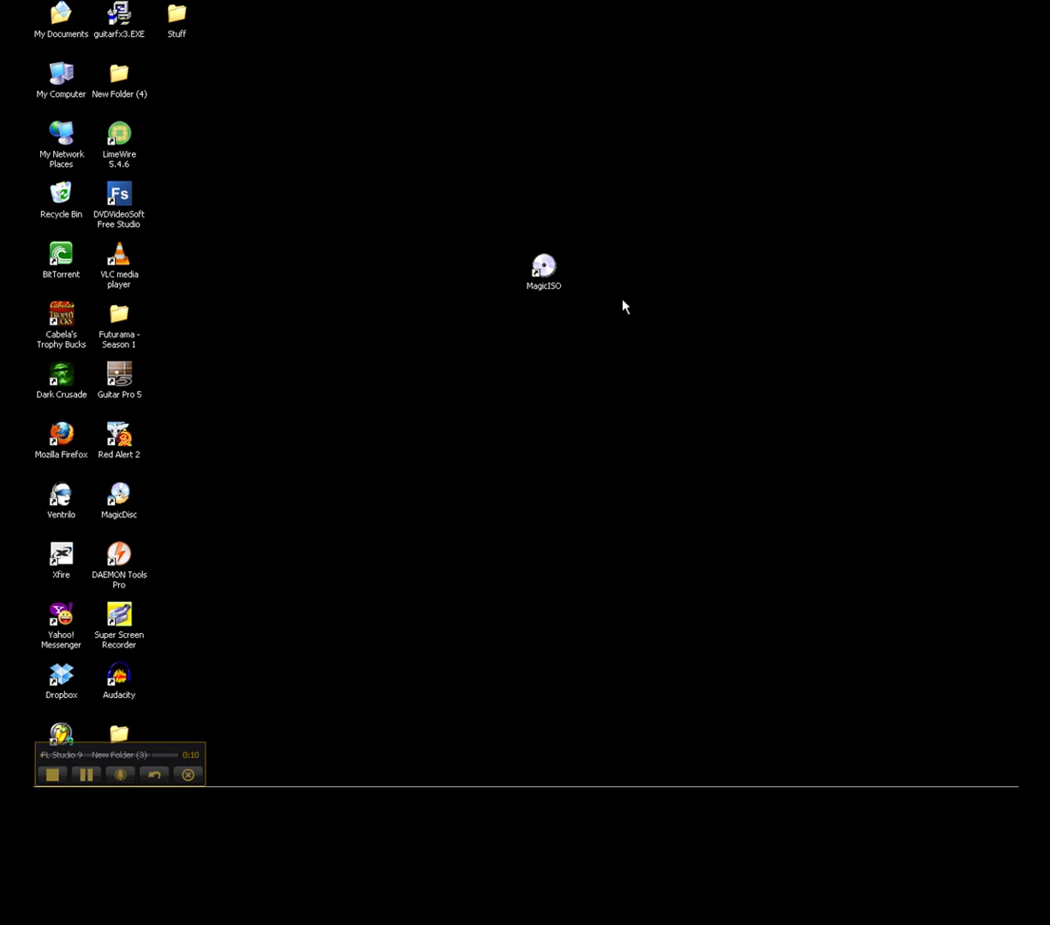
{"action": "mouse_move", "coordinate": [764, 113]}
{"action": "left_mouse_down"}
{"action": "mouse_move", "coordinate": [373, 473]}
{"action": "mouse_move", "coordinate": [344, 474]}
{"action": "left_mouse_up"}
{"action": "left_click_drag", "start_coordinate": [613, 179], "coordinate": [491, 394]}
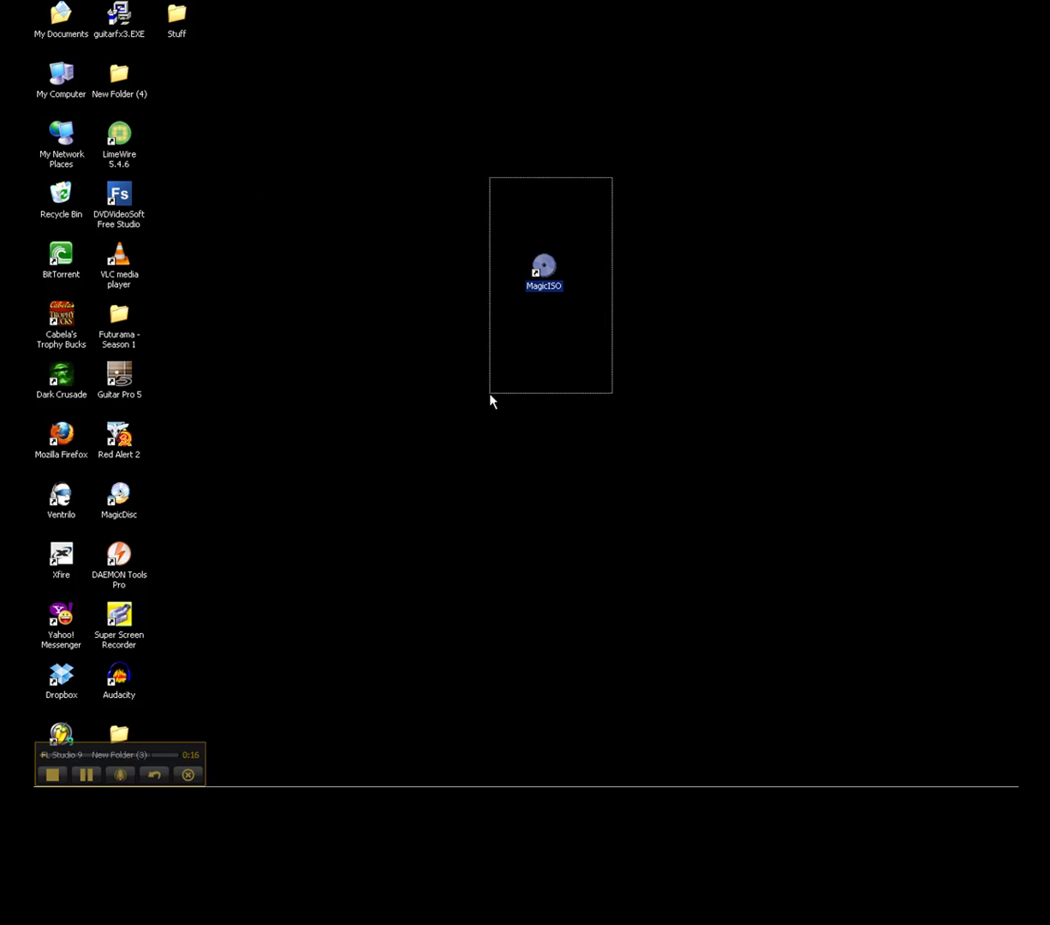
{"action": "left_click_drag", "start_coordinate": [491, 395], "coordinate": [483, 405]}
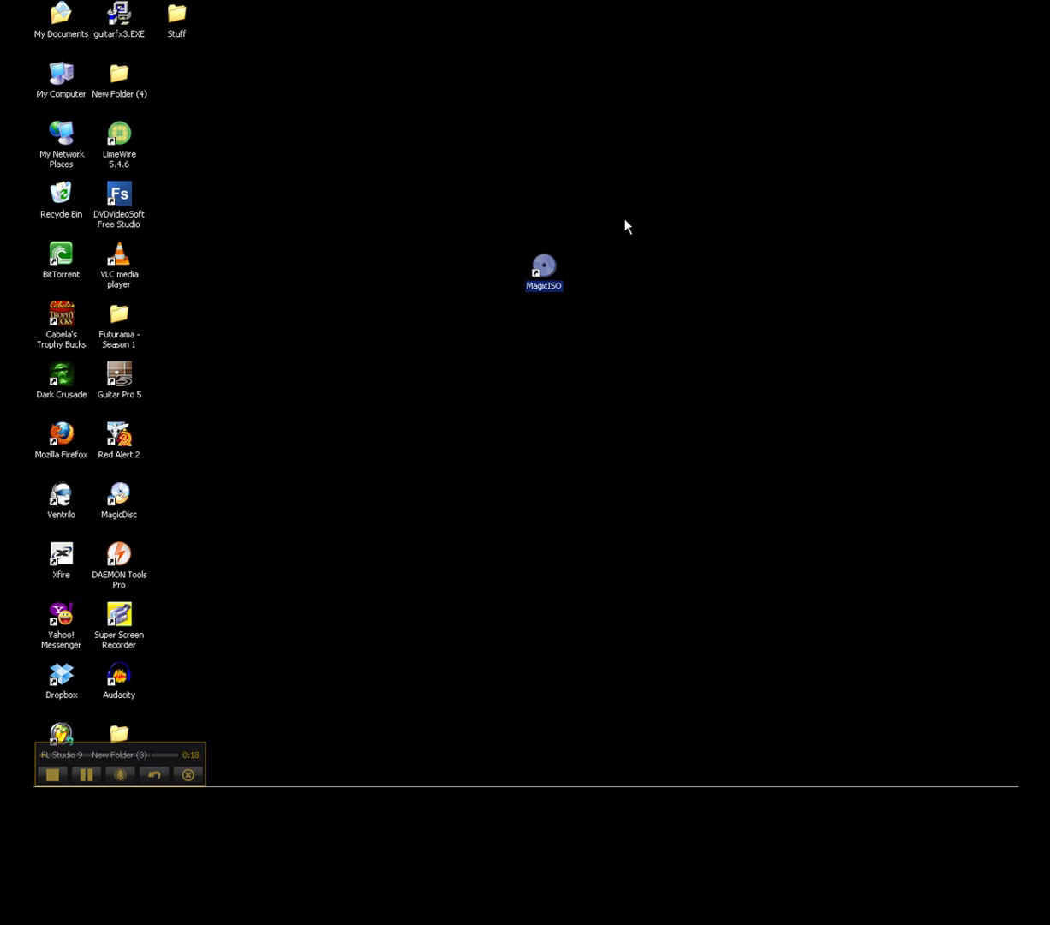
{"action": "left_click_drag", "start_coordinate": [527, 261], "coordinate": [742, 120]}
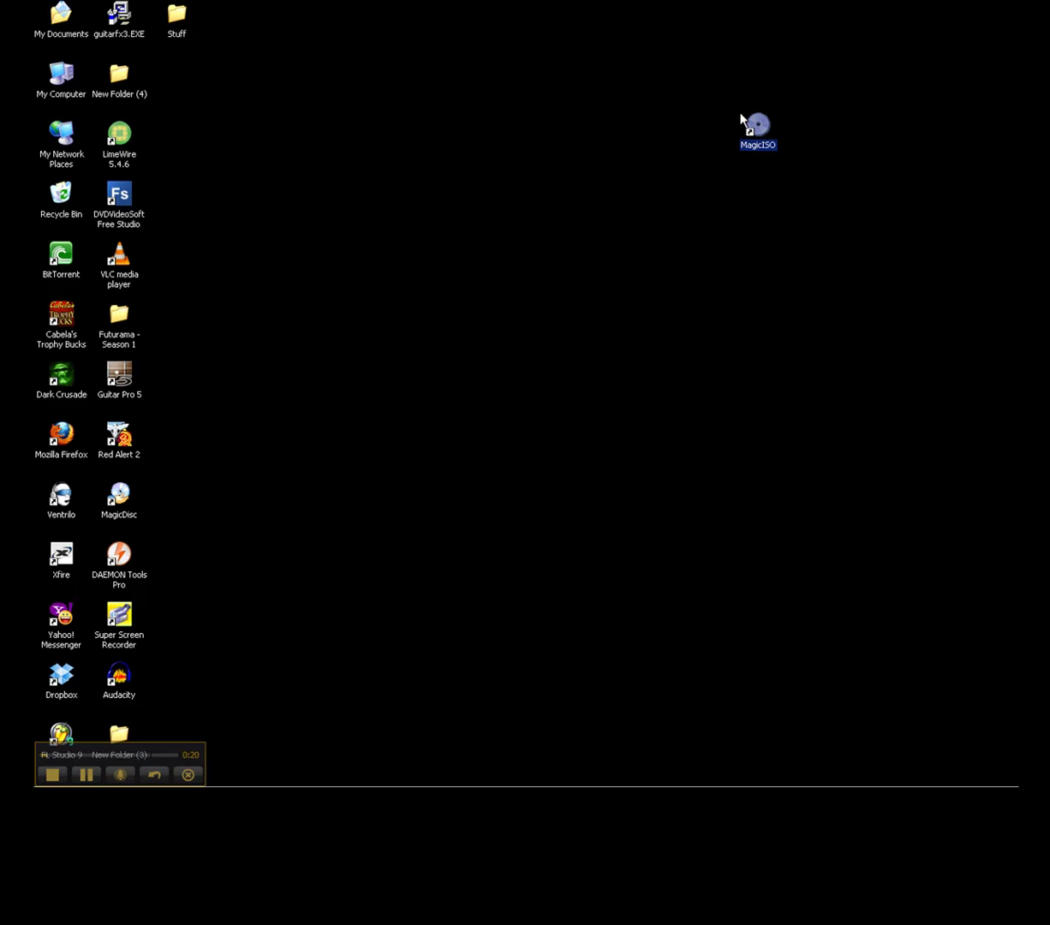
Open My Computer, select DVD-RW drive E until it shows RA2, then close the window
{"action": "double_click", "coordinate": [61, 76]}
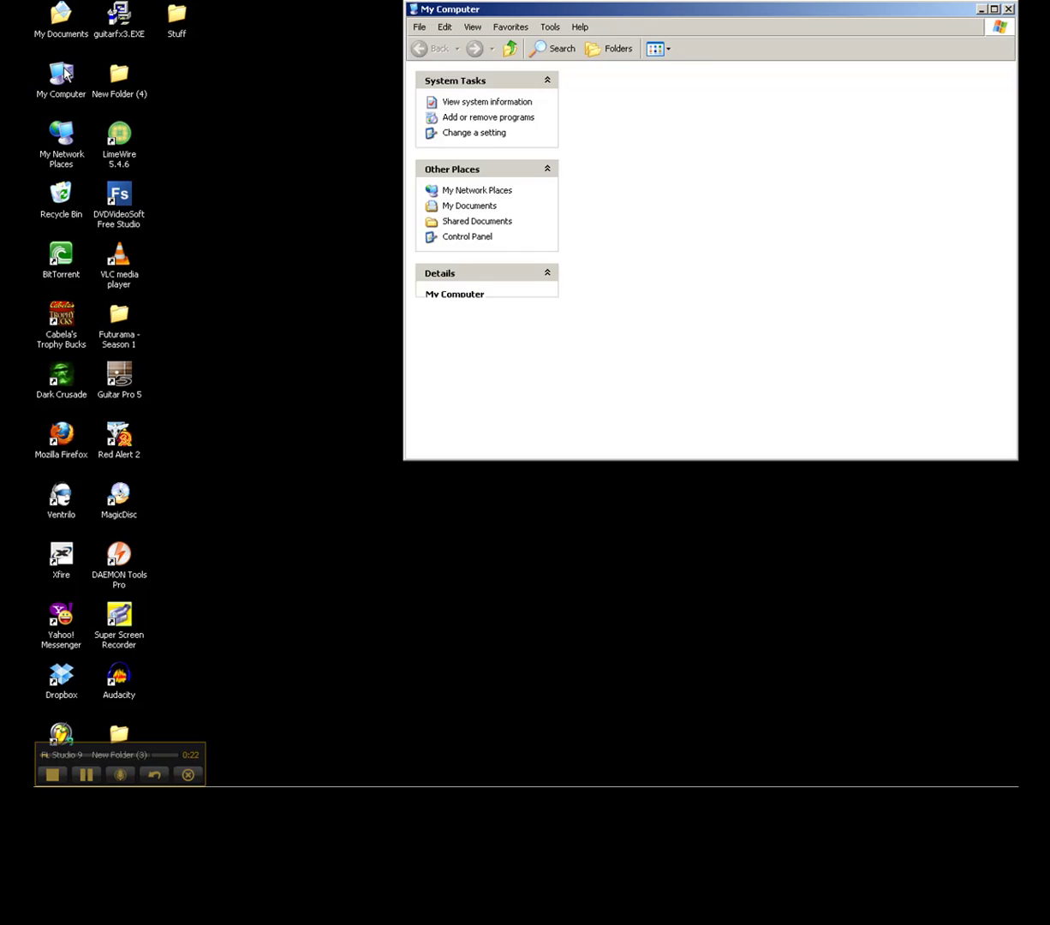
{"action": "left_click", "coordinate": [762, 270]}
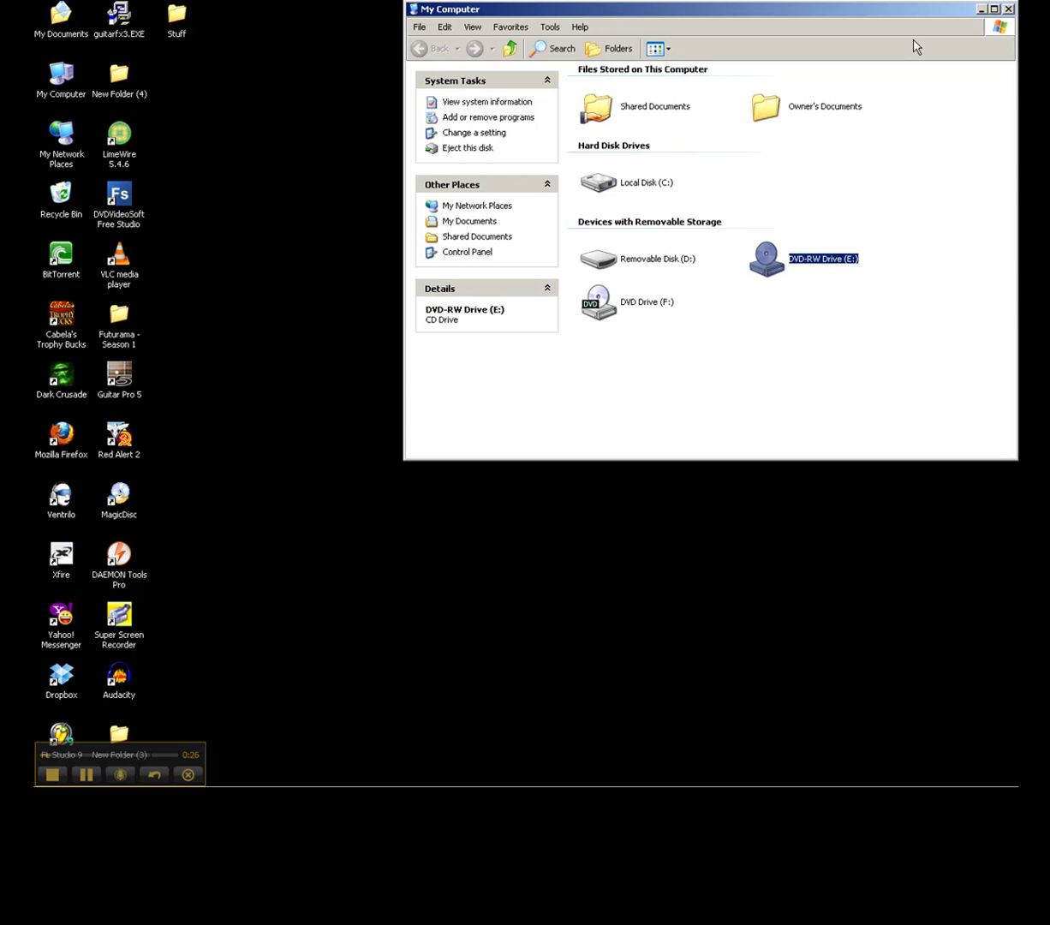
{"action": "left_click_drag", "start_coordinate": [940, 11], "coordinate": [807, 166]}
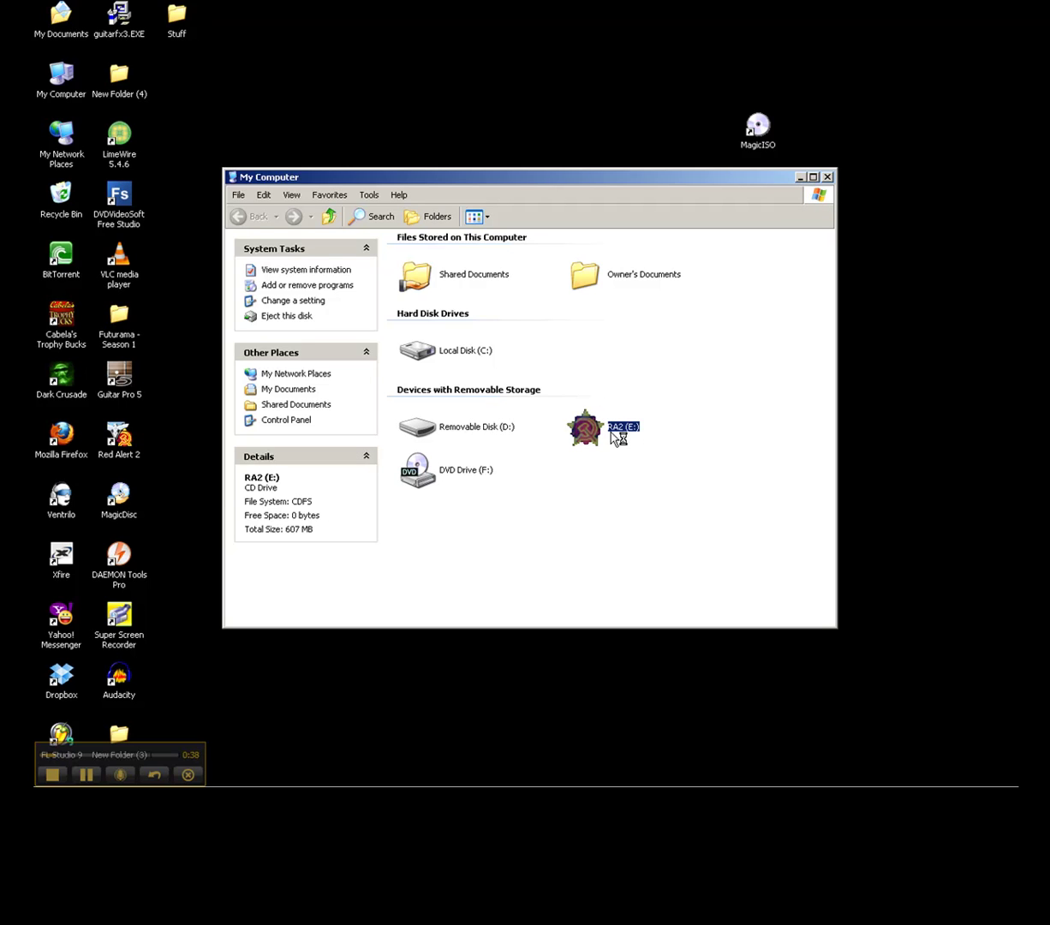
{"action": "left_click", "coordinate": [826, 178]}
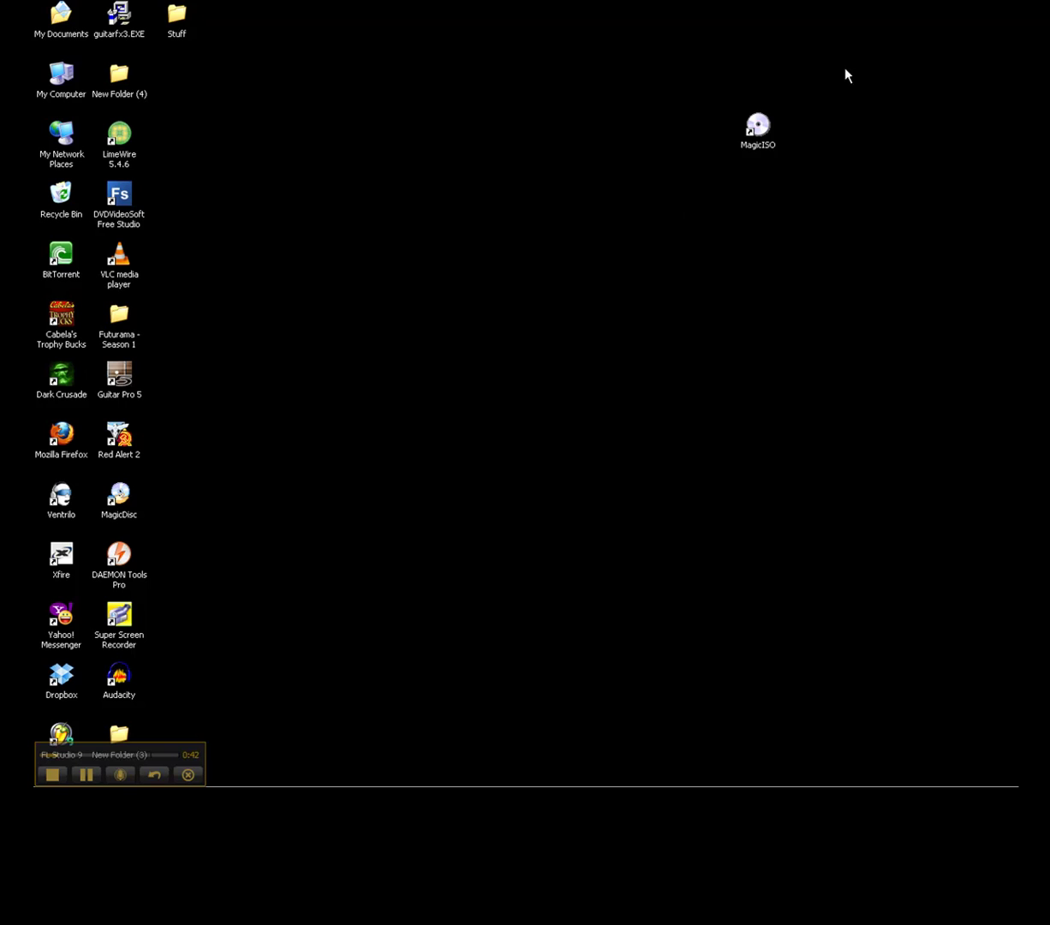
Box-select the MagicISO desktop shortcut, then deselect it again
{"action": "left_click_drag", "start_coordinate": [845, 70], "coordinate": [681, 206]}
{"action": "left_click_drag", "start_coordinate": [866, 58], "coordinate": [656, 221]}
{"action": "left_click_drag", "start_coordinate": [917, 68], "coordinate": [589, 272]}
{"action": "left_click", "coordinate": [597, 259]}
Launch MagicISO in trial mode and start Tools > Make ISO from CD/DVD-ROM
{"action": "double_click", "coordinate": [760, 128]}
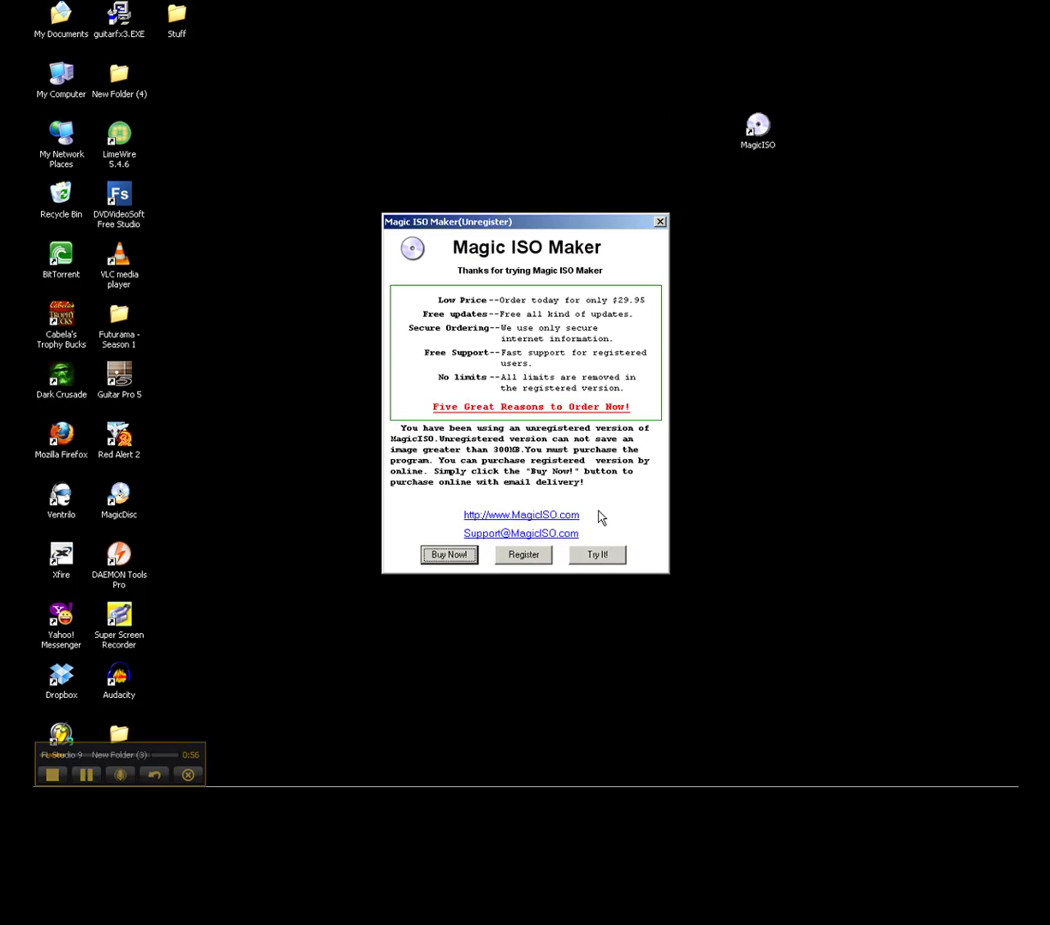
{"action": "left_click", "coordinate": [597, 554]}
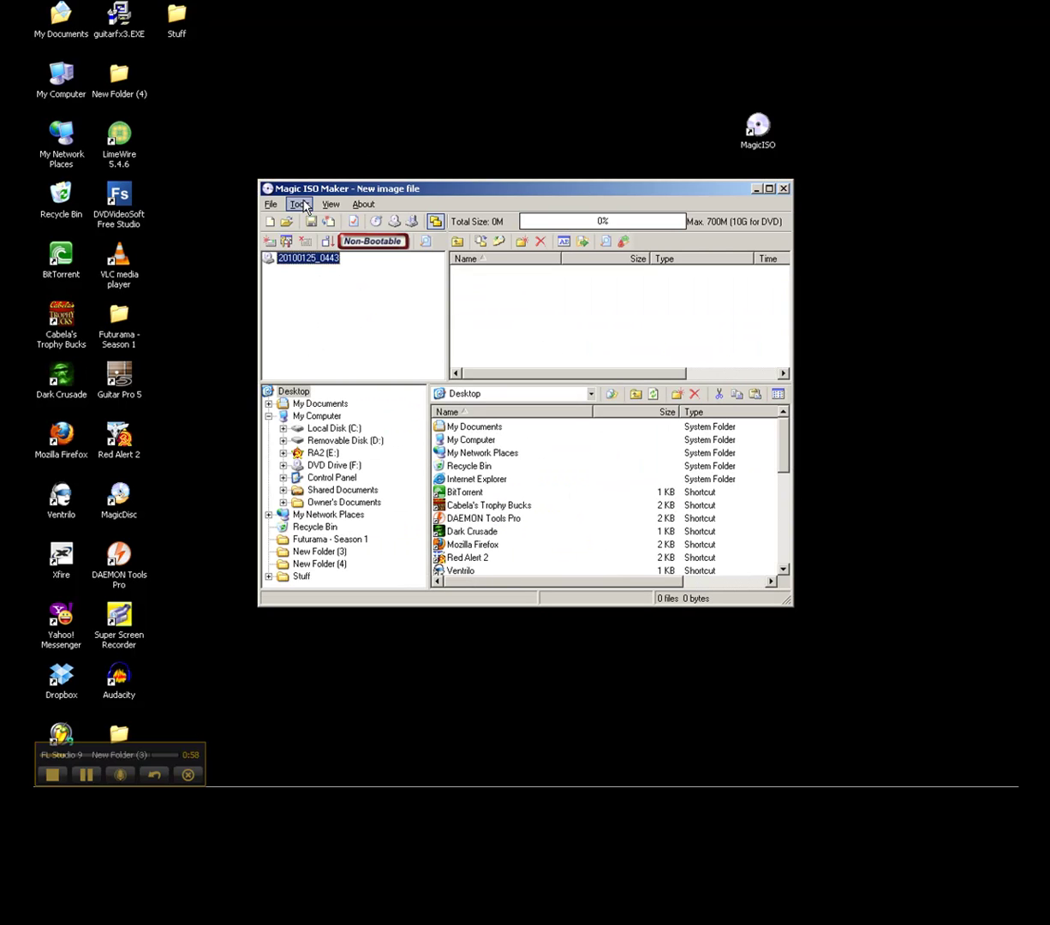
{"action": "left_click", "coordinate": [301, 208]}
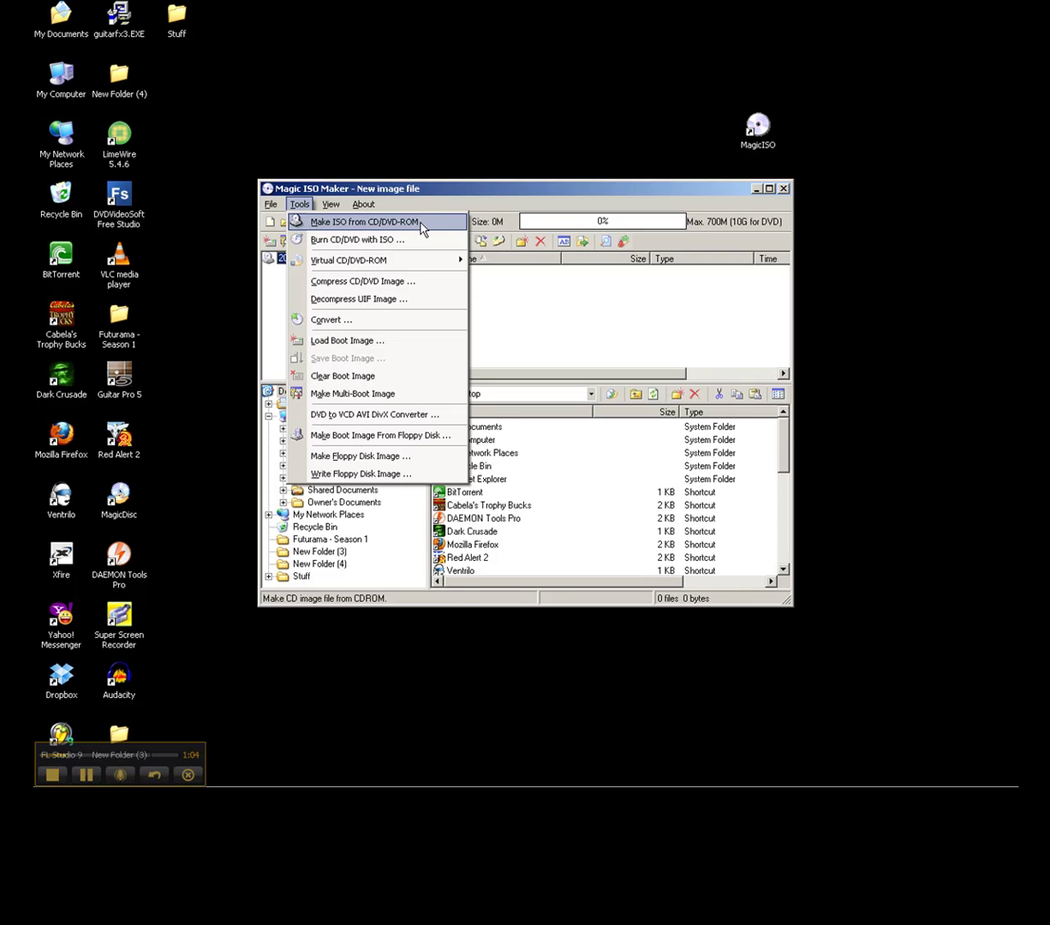
{"action": "left_click", "coordinate": [419, 223]}
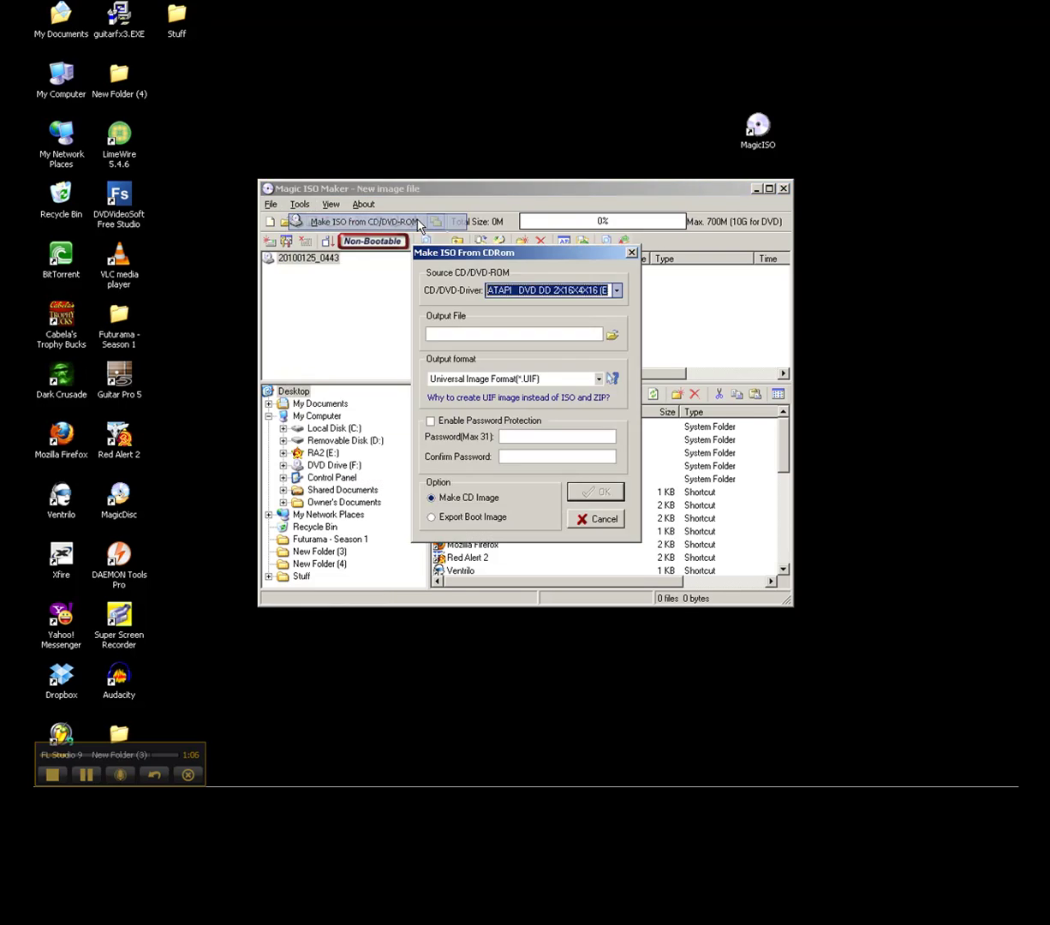
Browse for an output location, then cancel the picker, the make-ISO dialog and the Red Alert 2 autorun
{"action": "left_click", "coordinate": [611, 335]}
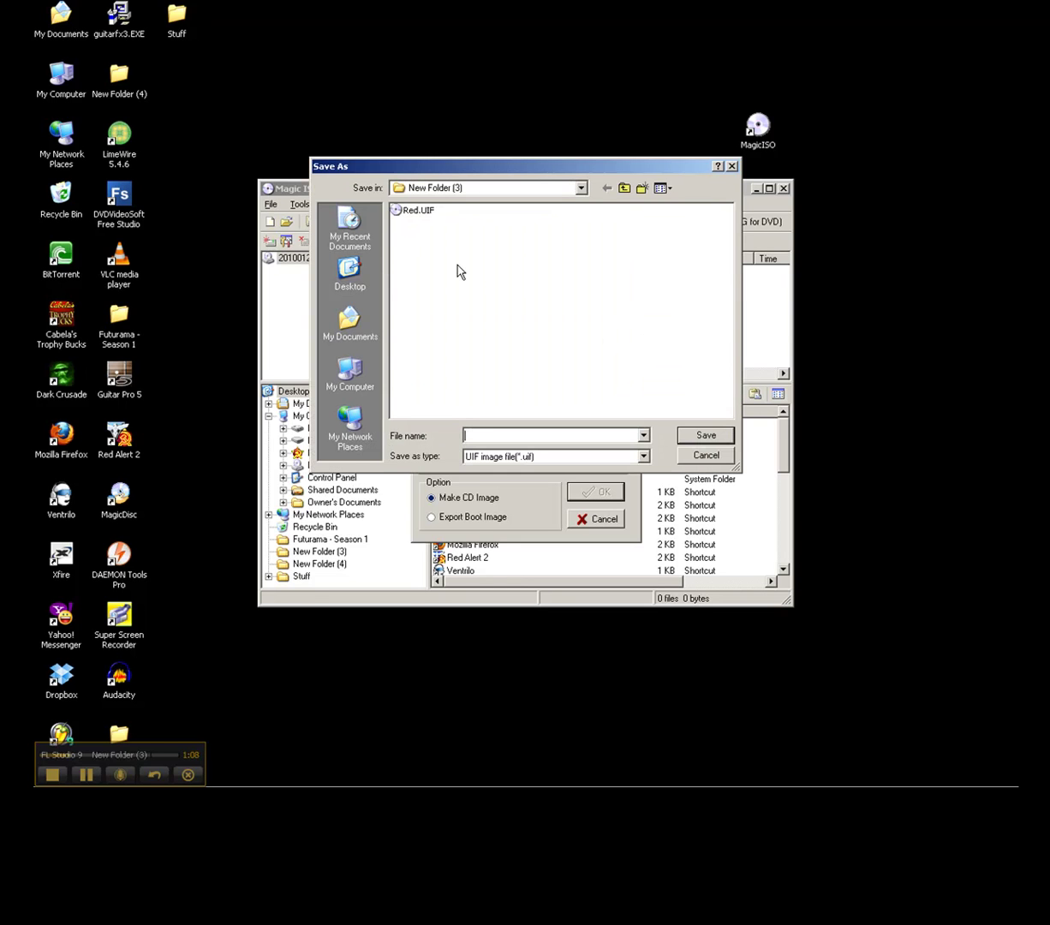
{"action": "left_click", "coordinate": [732, 166]}
{"action": "left_click", "coordinate": [586, 519]}
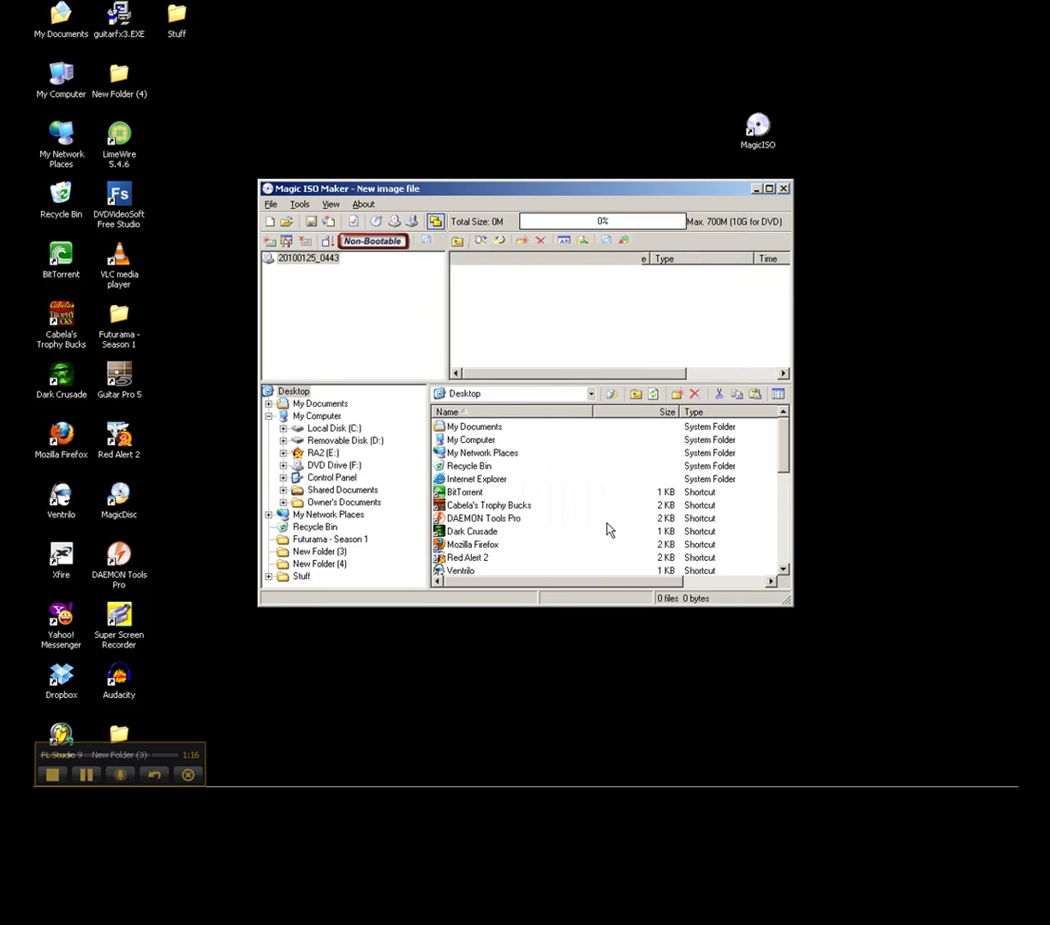
{"action": "left_click", "coordinate": [674, 537]}
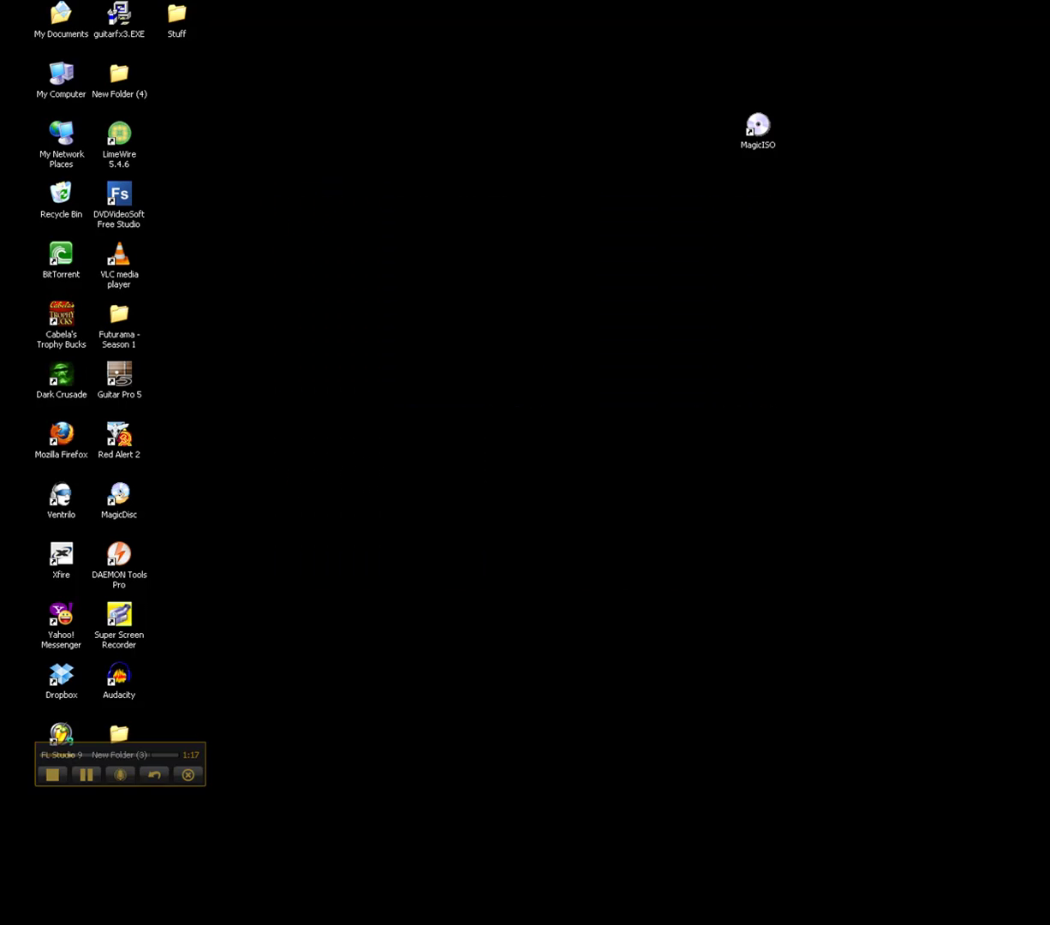
Reopen Make ISO from CD/DVD-ROM and save the output file into New Folder (3)
{"action": "left_click", "coordinate": [818, 775]}
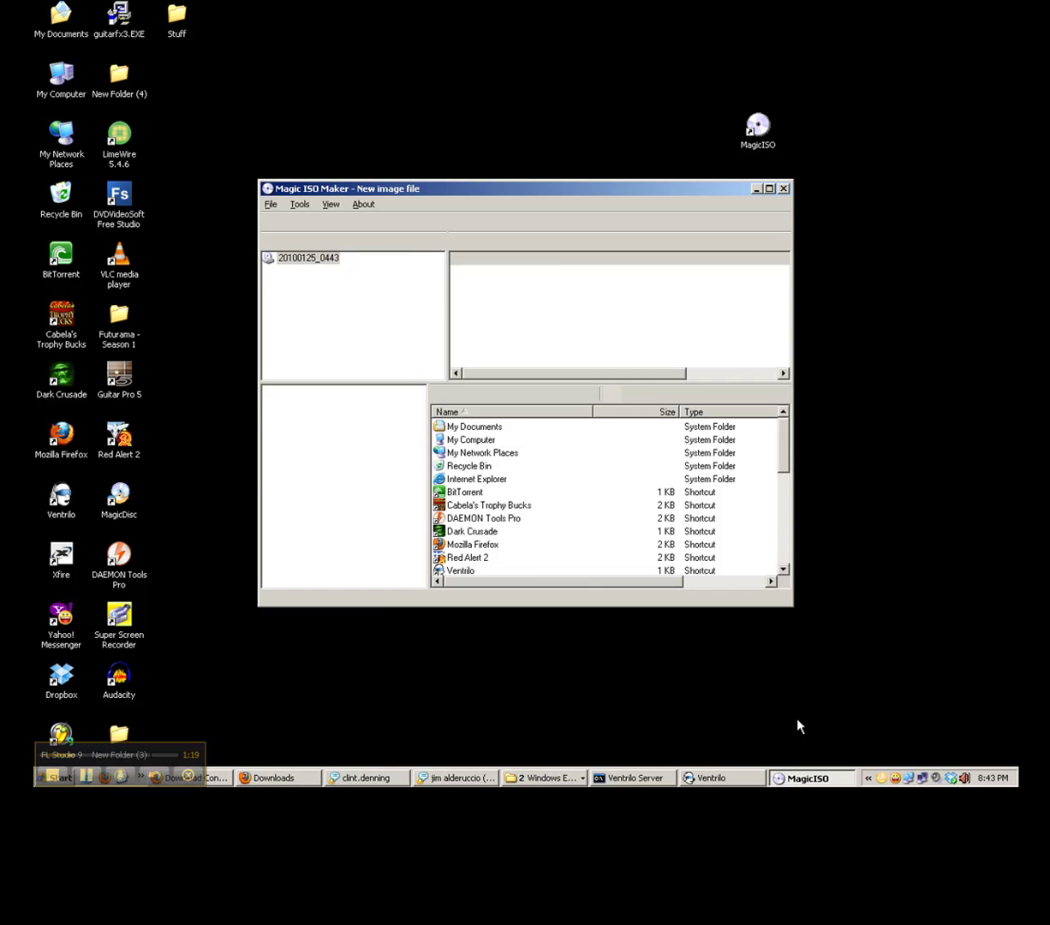
{"action": "left_click", "coordinate": [300, 203]}
{"action": "left_click", "coordinate": [322, 222]}
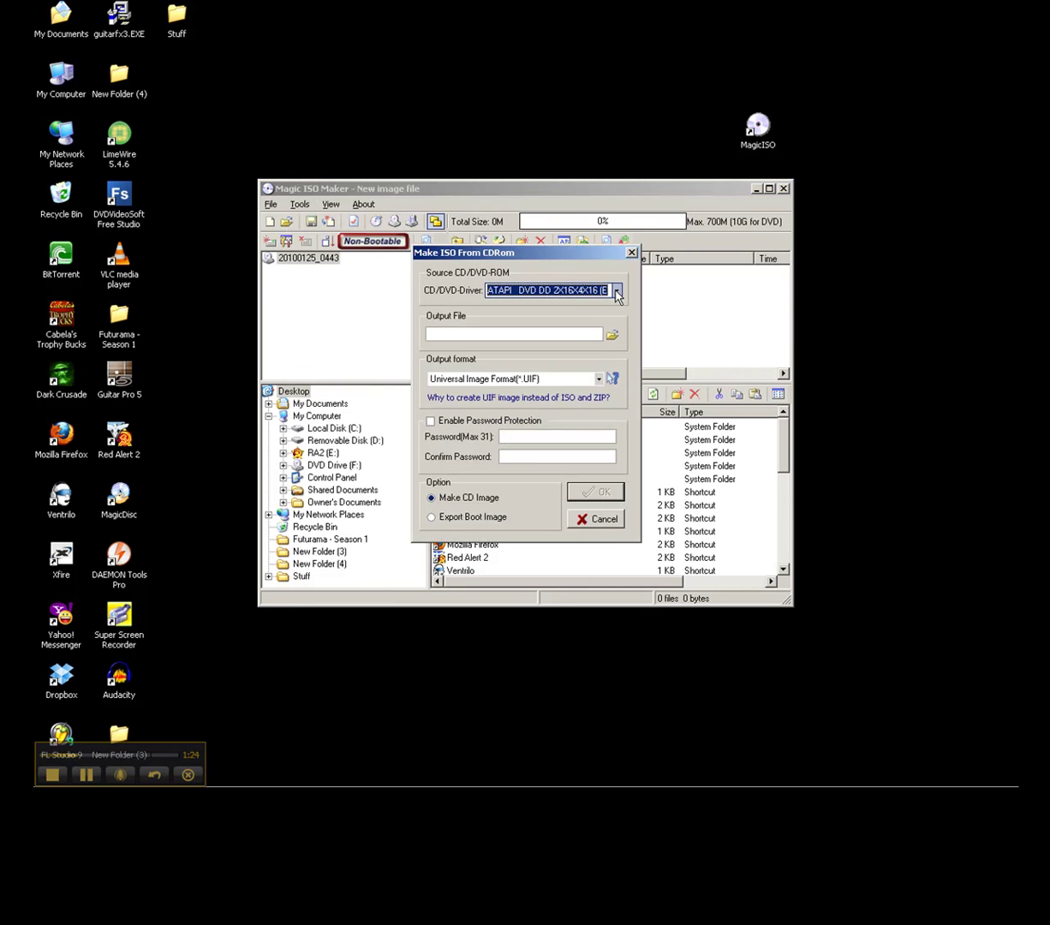
{"action": "left_click", "coordinate": [612, 335]}
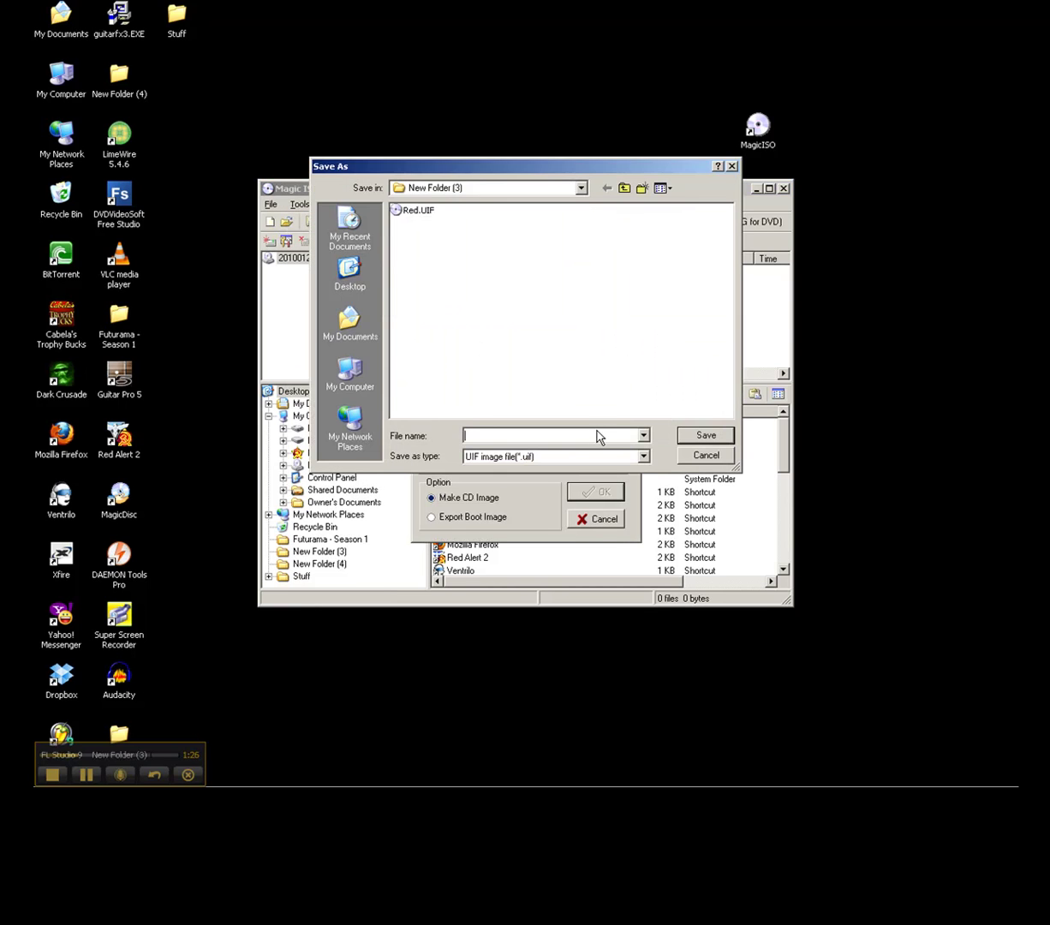
{"action": "type", "text": "WH"}
{"action": "key", "text": "Return"}
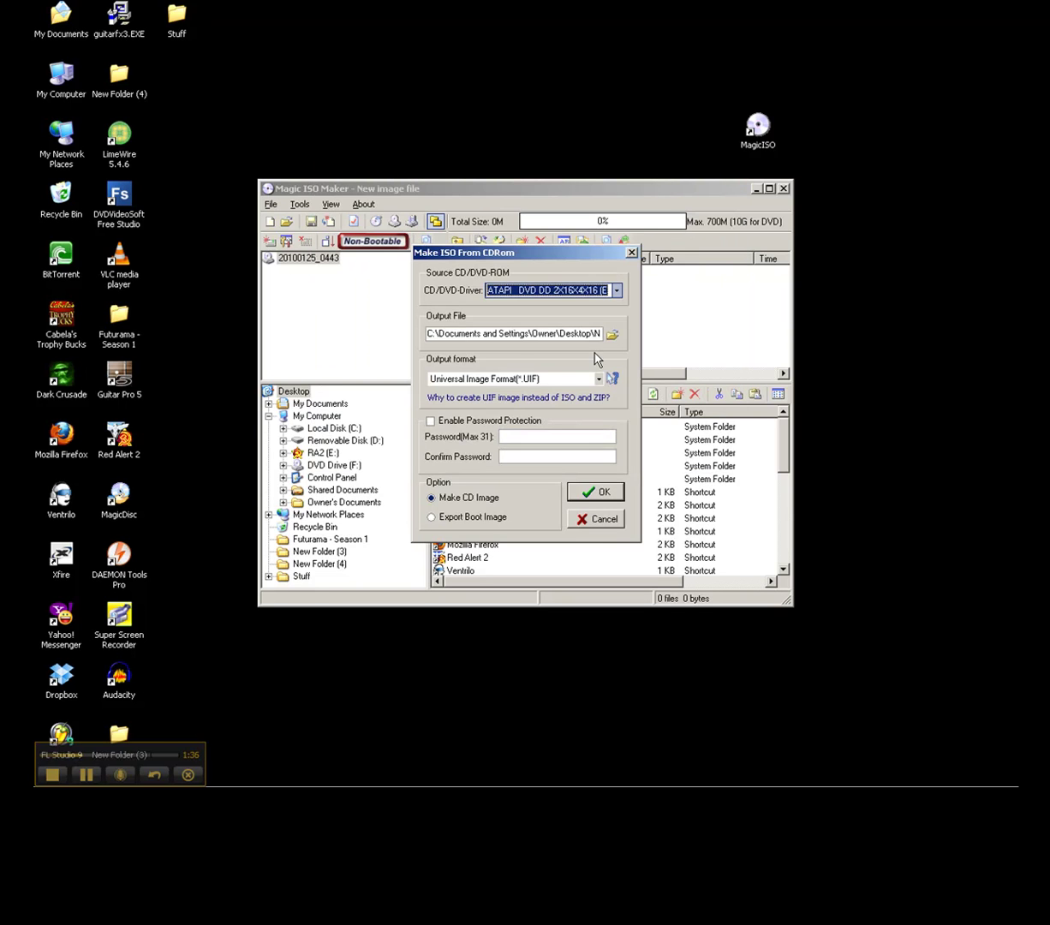
Set the output format to Standard ISO image (.ISO), then close the dialog and MagicISO
{"action": "left_click", "coordinate": [598, 378]}
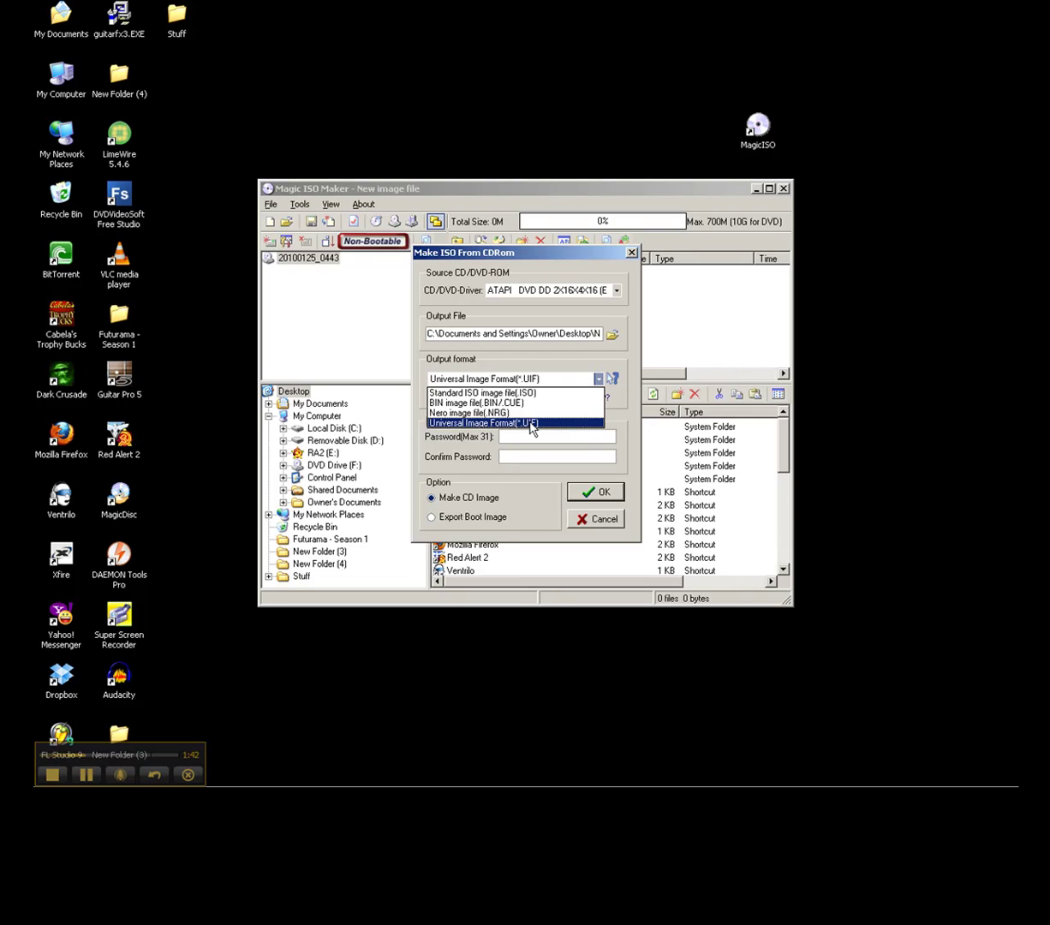
{"action": "left_click", "coordinate": [452, 266]}
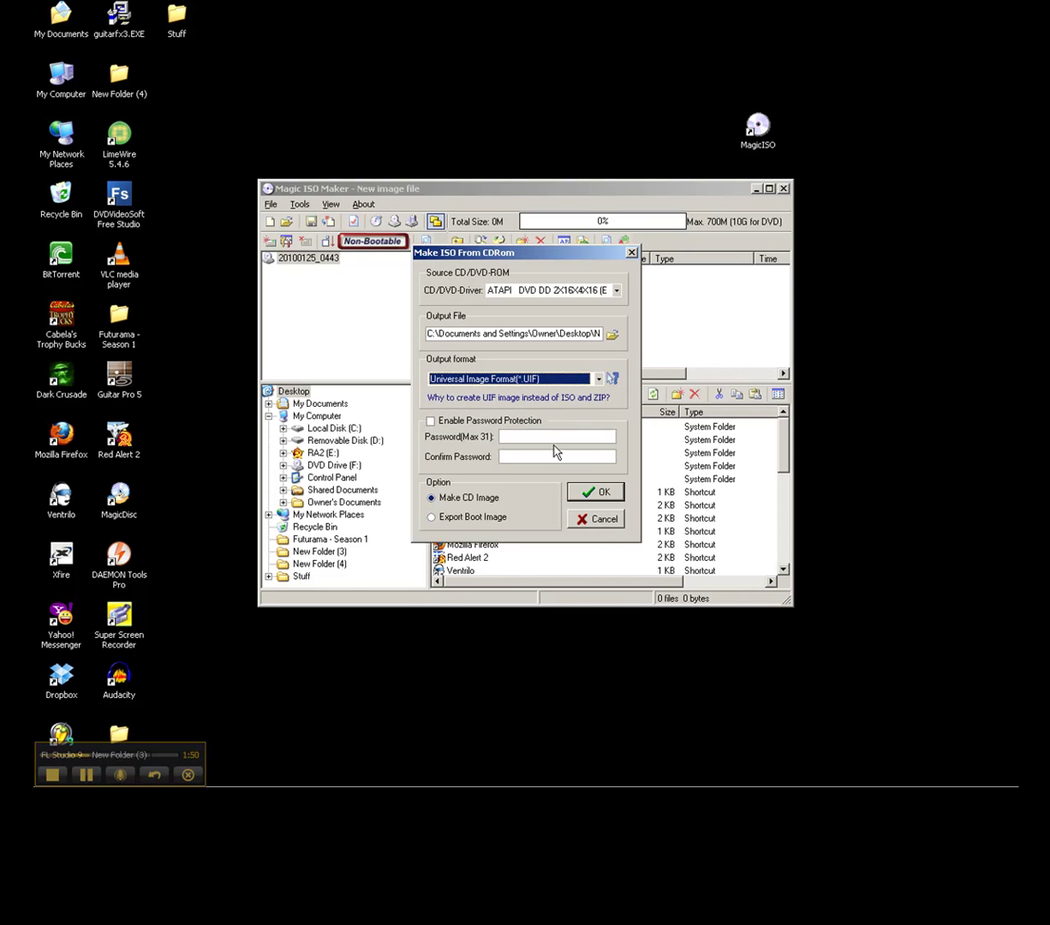
{"action": "left_click", "coordinate": [597, 379]}
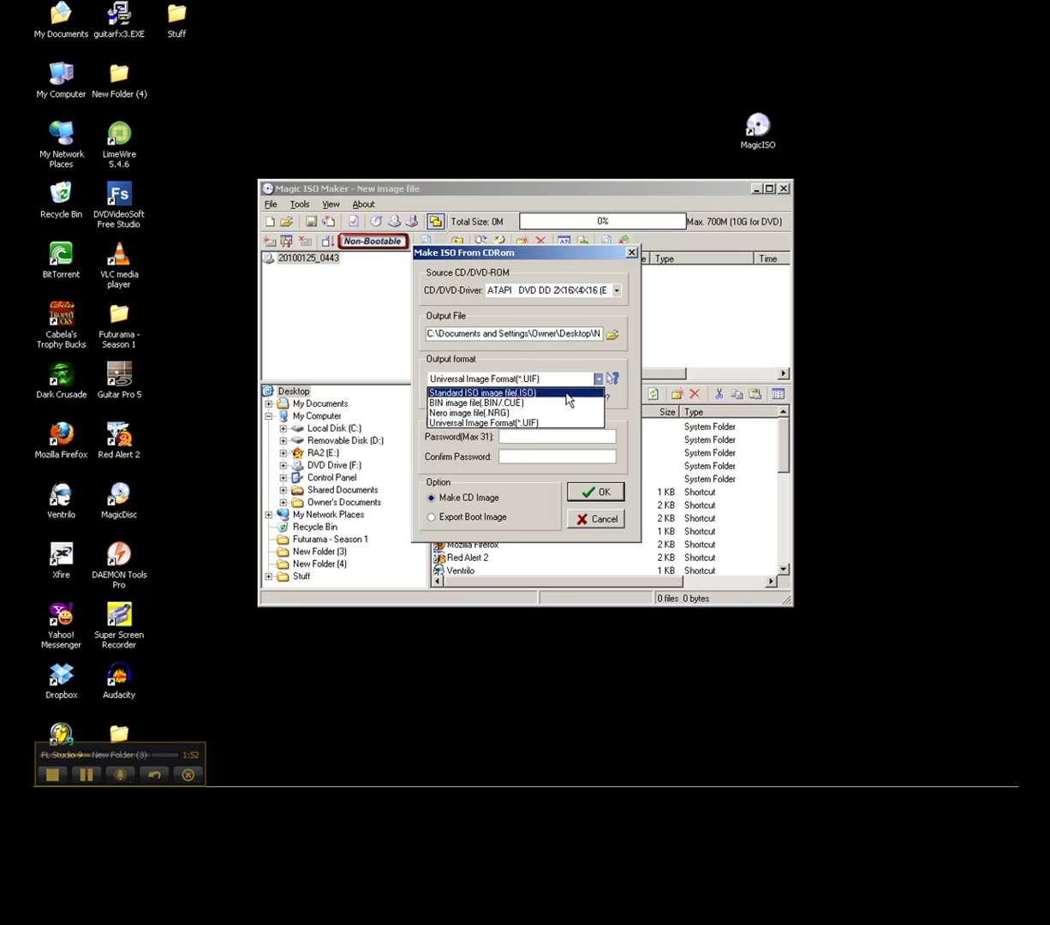
{"action": "left_click", "coordinate": [561, 394]}
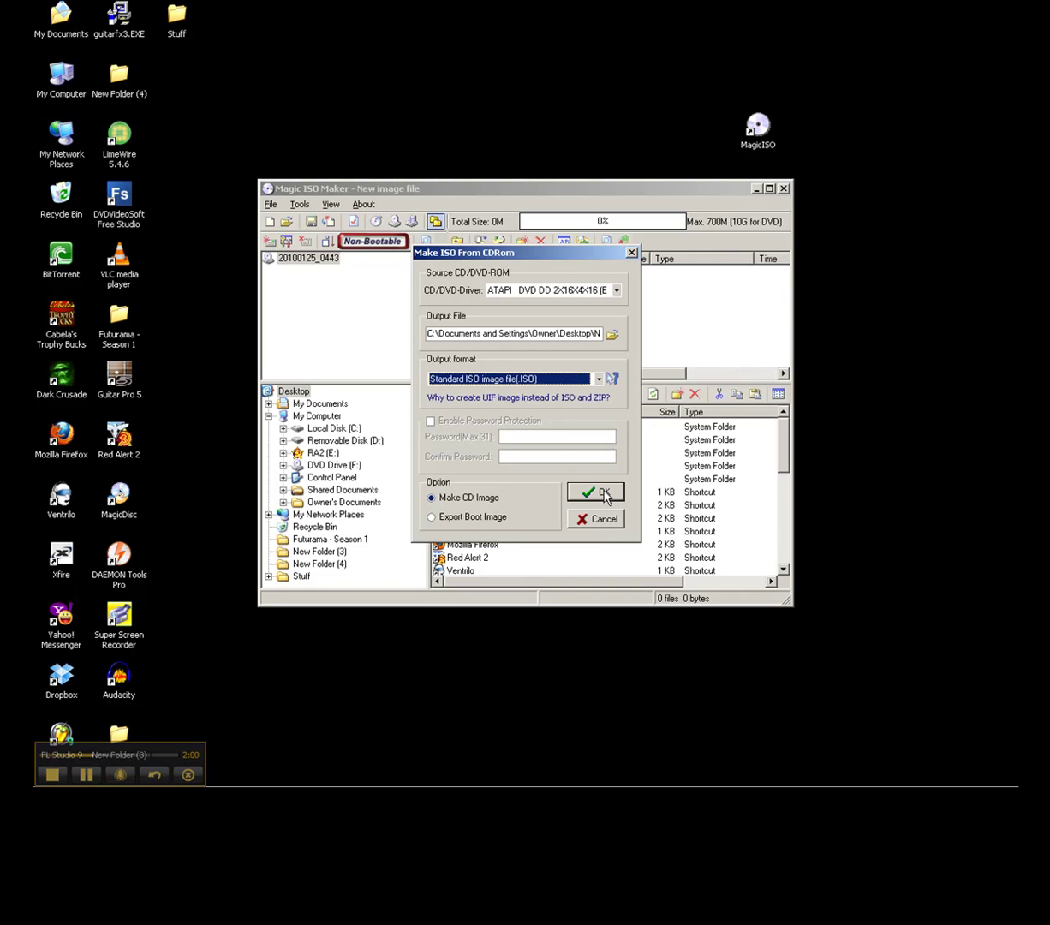
{"action": "left_click", "coordinate": [596, 520]}
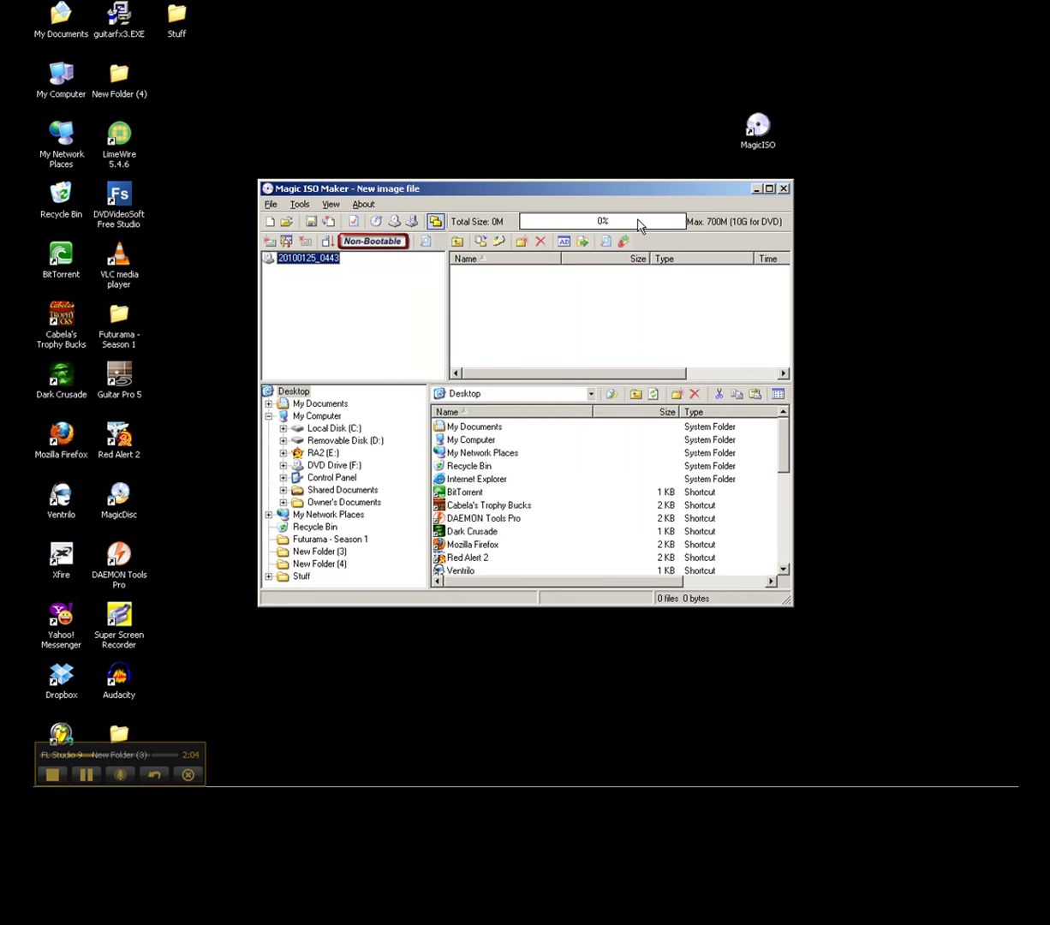
{"action": "left_click", "coordinate": [784, 189]}
Open New Folder (3) and set MagicISO's number of virtual drives to 1
{"action": "double_click", "coordinate": [120, 736]}
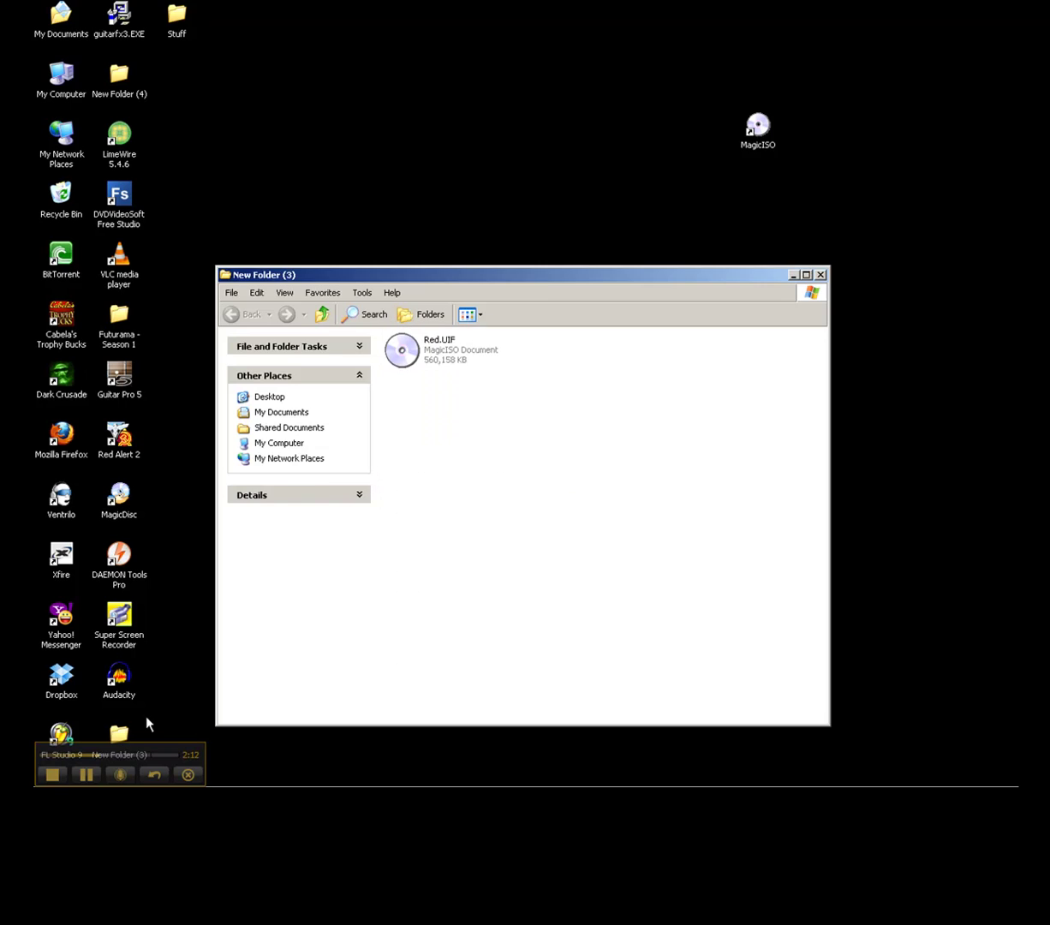
{"action": "mouse_move", "coordinate": [534, 293]}
{"action": "left_mouse_down"}
{"action": "mouse_move", "coordinate": [527, 210]}
{"action": "mouse_move", "coordinate": [589, 203]}
{"action": "left_mouse_up"}
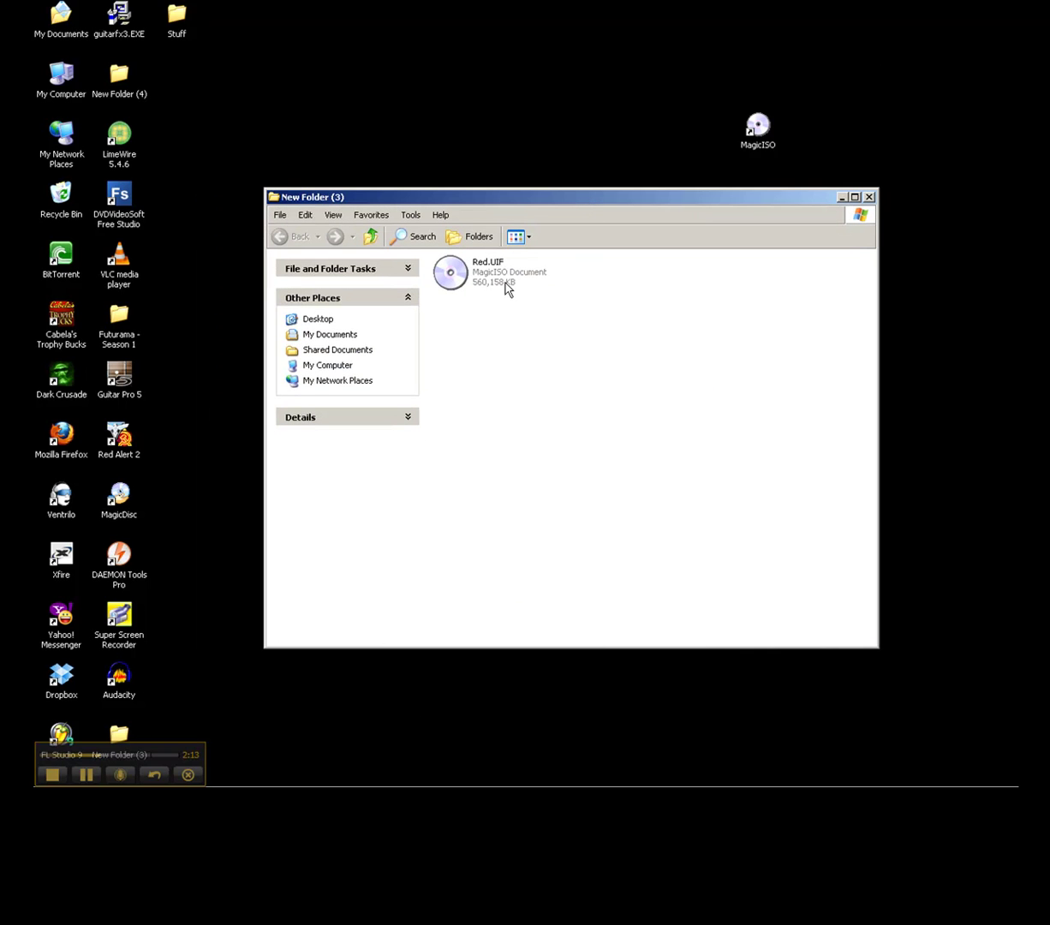
{"action": "right_click", "coordinate": [477, 280]}
{"action": "mouse_move", "coordinate": [548, 365]}
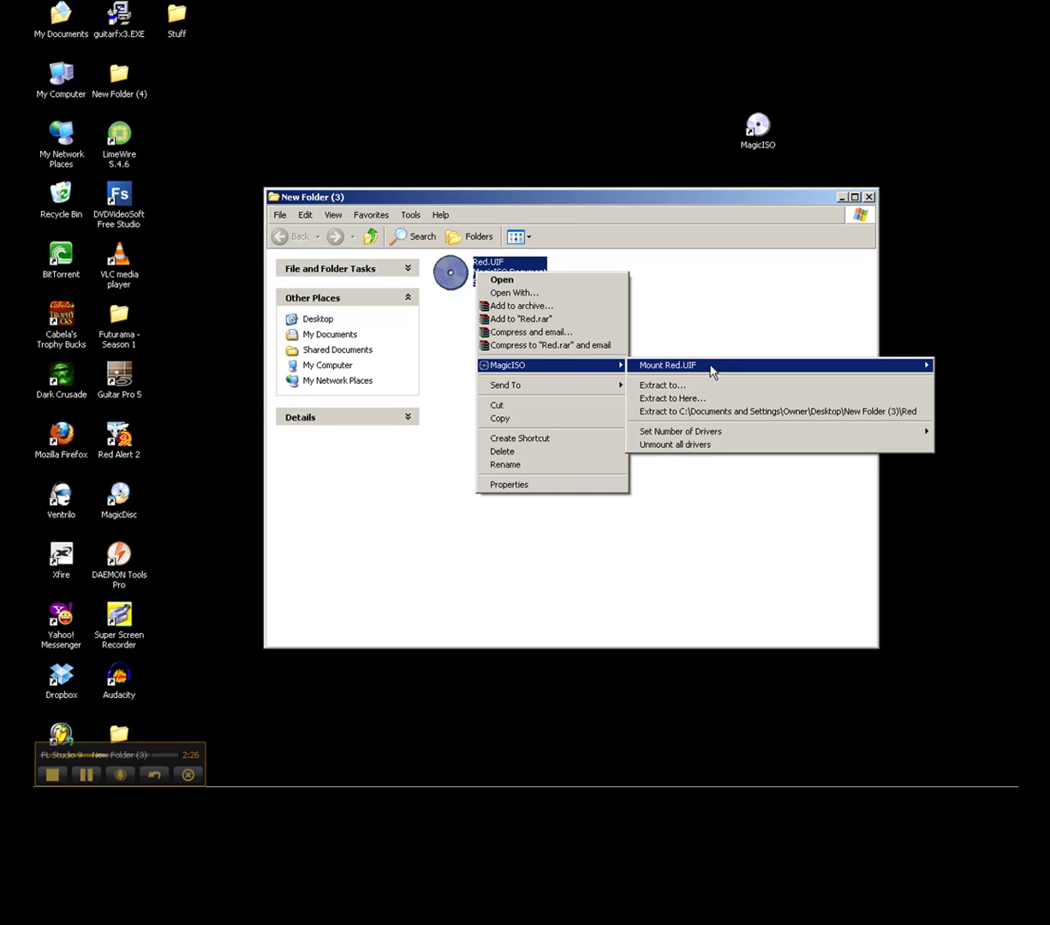
{"action": "mouse_move", "coordinate": [681, 430]}
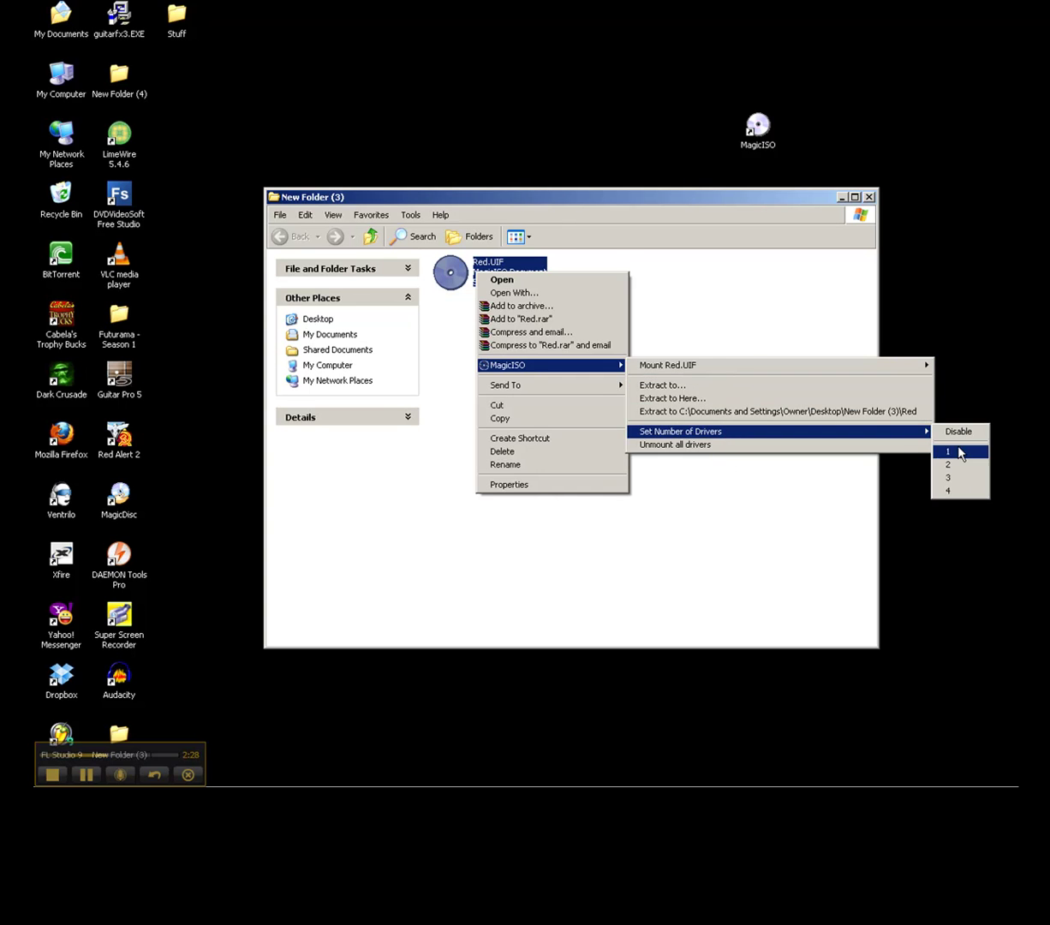
{"action": "left_click", "coordinate": [960, 454]}
Mount Red.UIF on virtual drive G and close the New Folder (3) window
{"action": "right_click", "coordinate": [494, 280]}
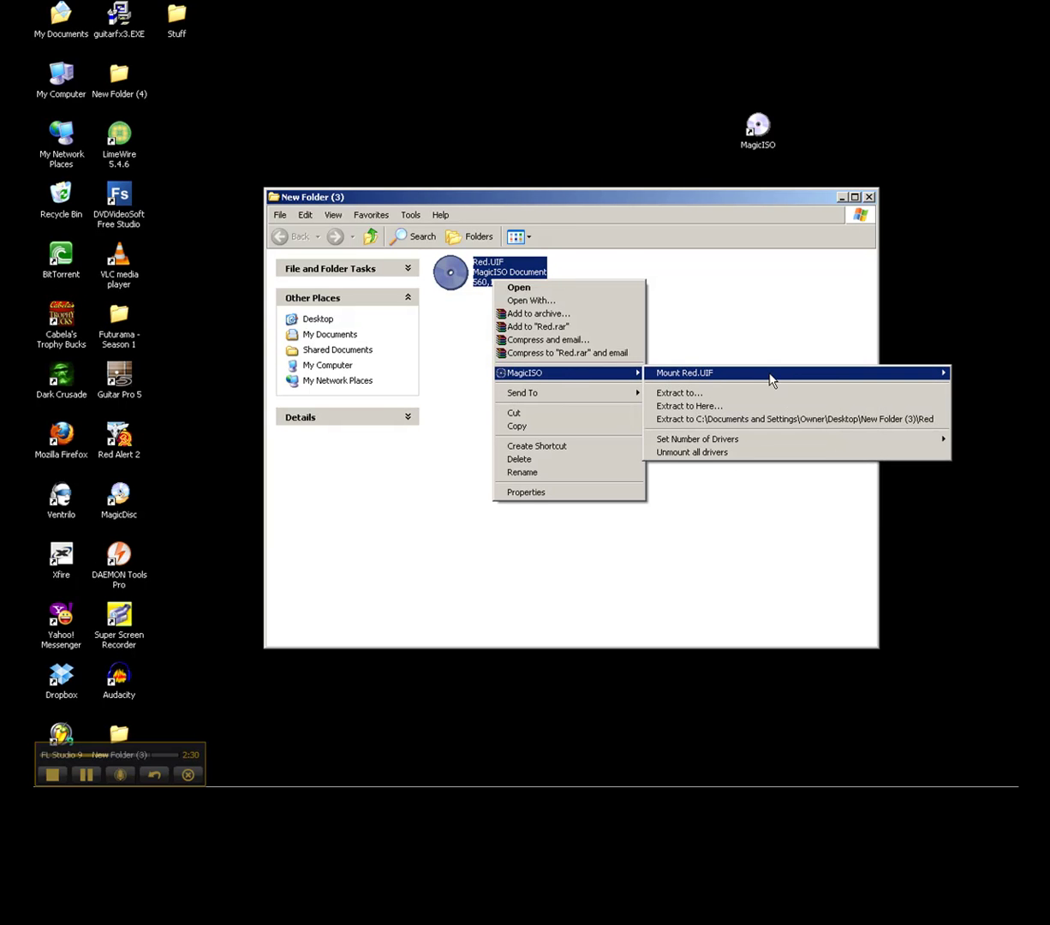
{"action": "mouse_move", "coordinate": [668, 365]}
{"action": "left_click", "coordinate": [614, 376]}
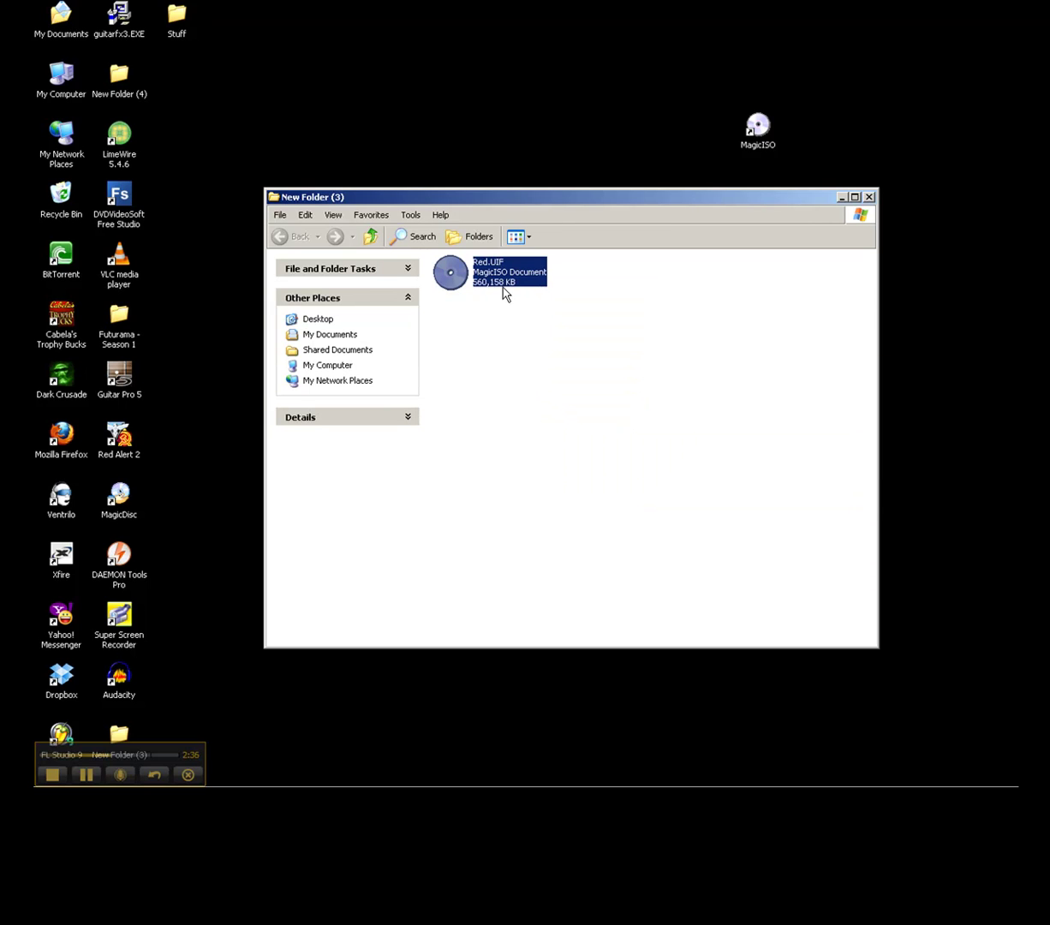
{"action": "left_click", "coordinate": [868, 197]}
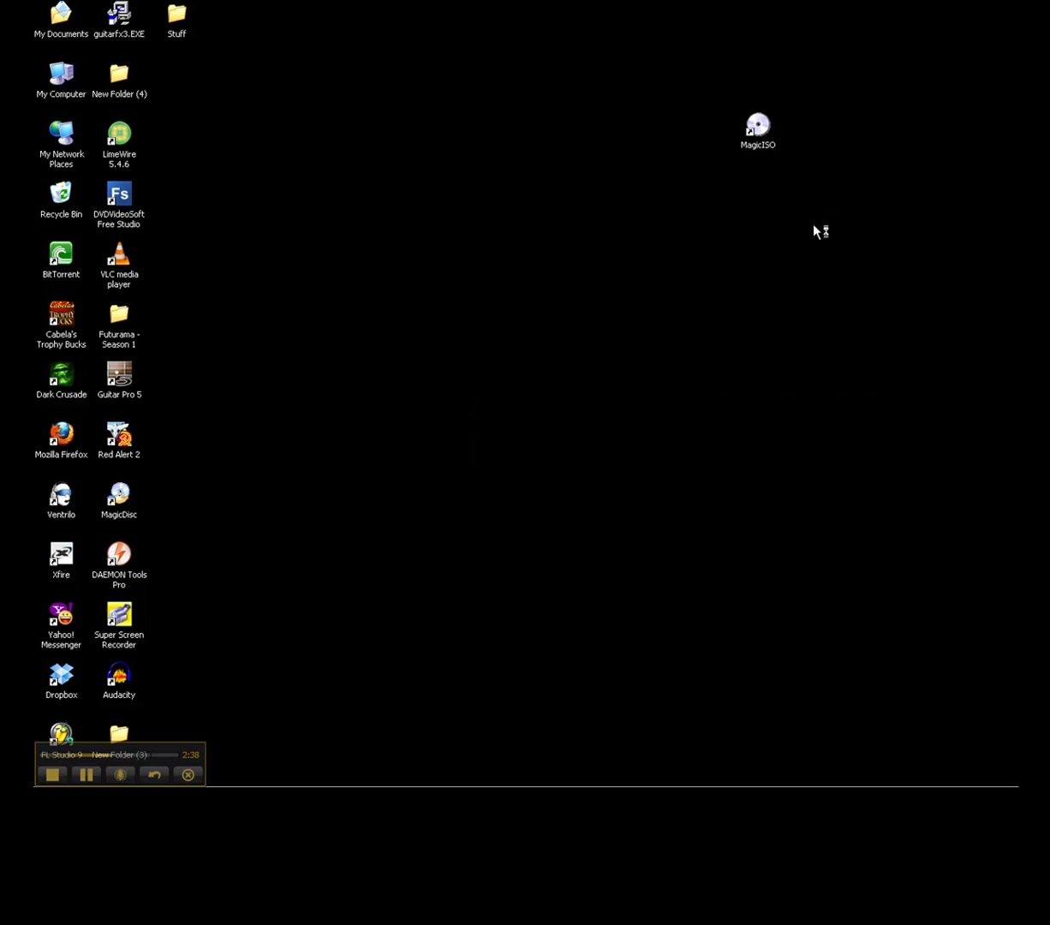
Close the grouped Explorer windows via Close Group and box-select the MagicISO shortcut
{"action": "left_click", "coordinate": [626, 779]}
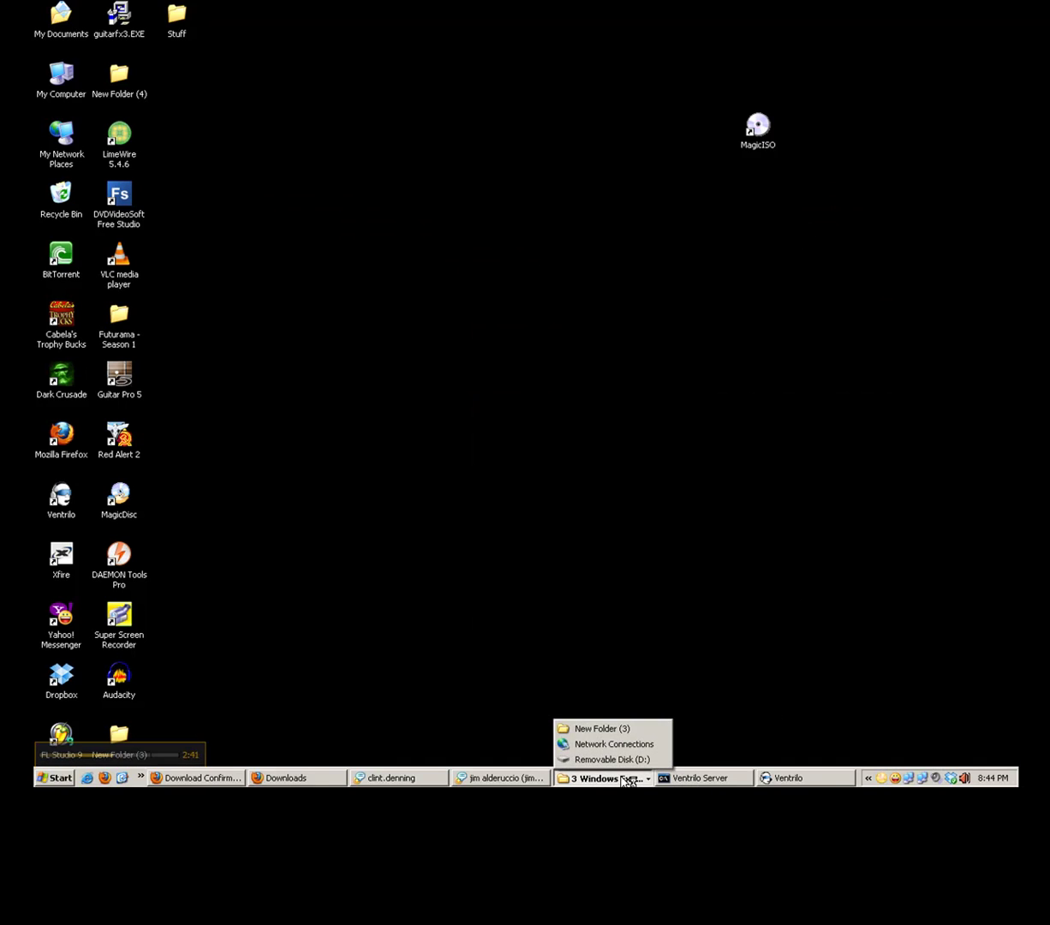
{"action": "right_click", "coordinate": [626, 780]}
{"action": "left_click", "coordinate": [634, 747]}
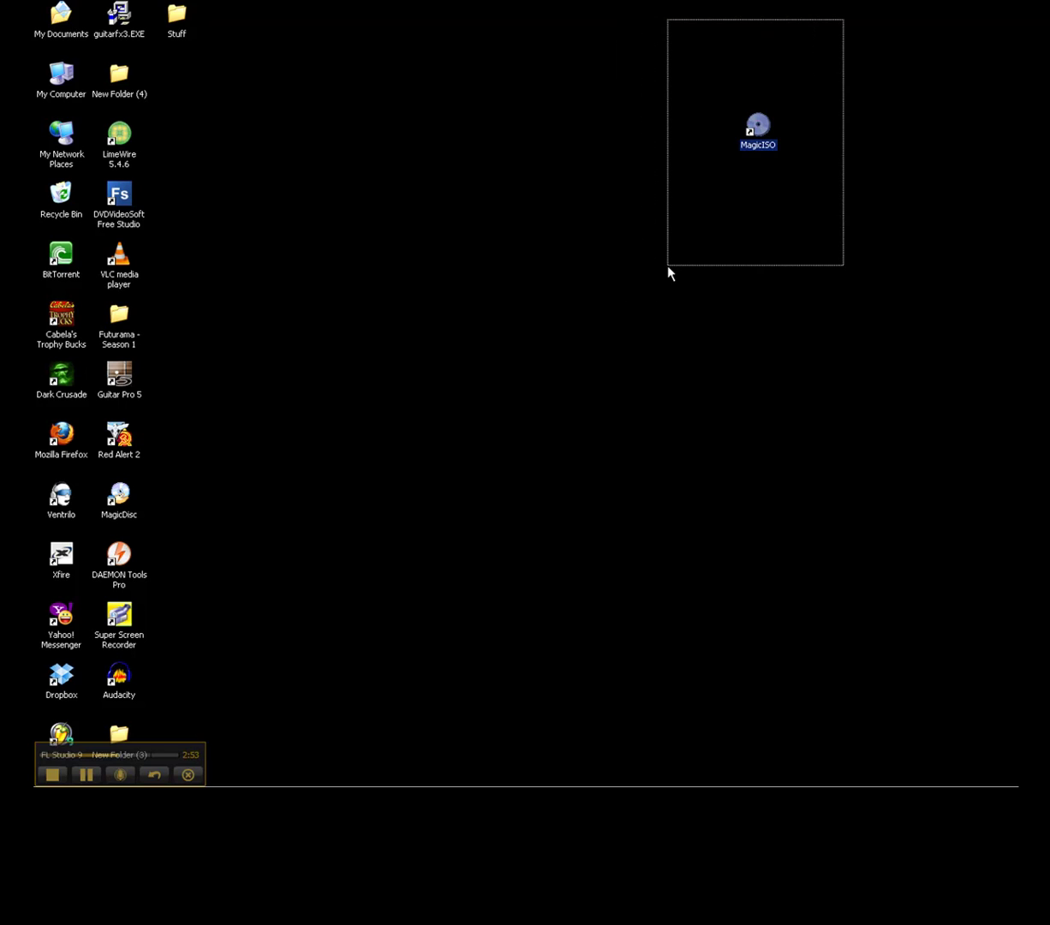
{"action": "left_click_drag", "start_coordinate": [843, 22], "coordinate": [668, 271]}
{"action": "left_click_drag", "start_coordinate": [798, 95], "coordinate": [695, 206]}
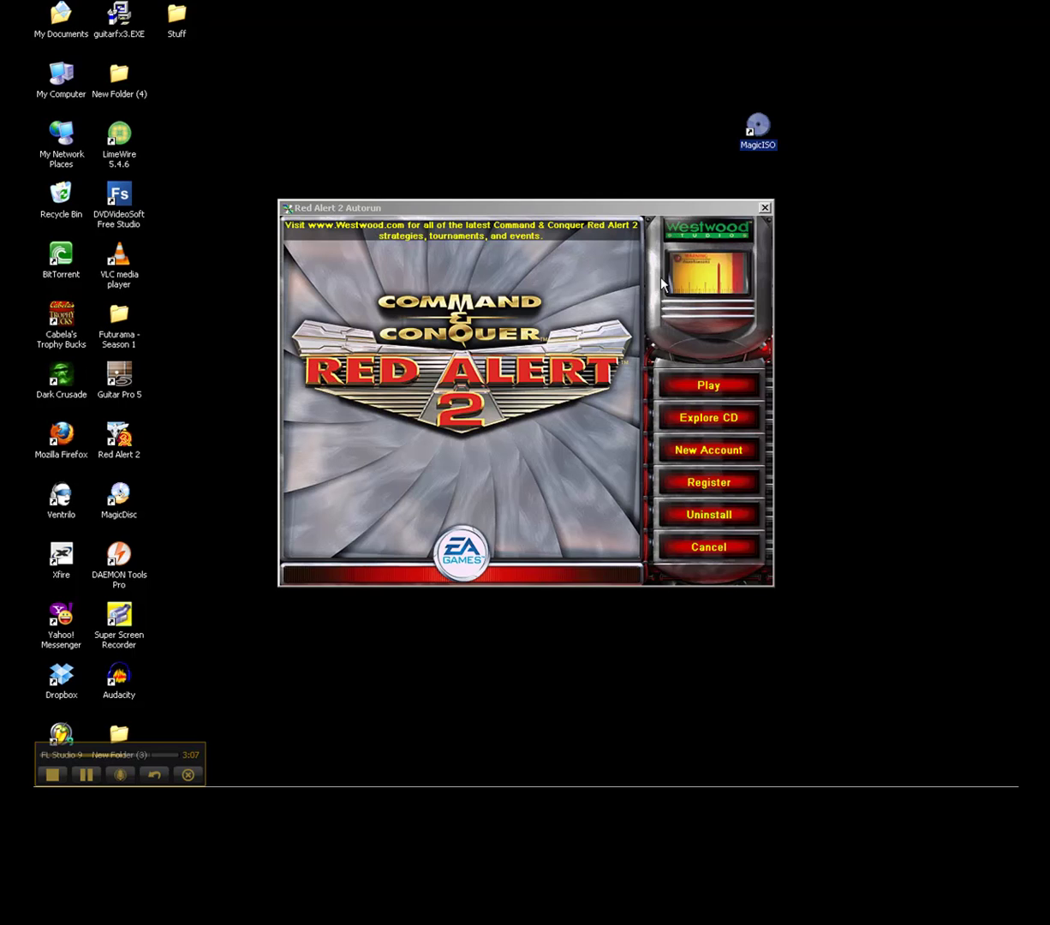
Nudge the Red Alert 2 autorun window up and right, then cancel it
{"action": "left_click", "coordinate": [684, 208]}
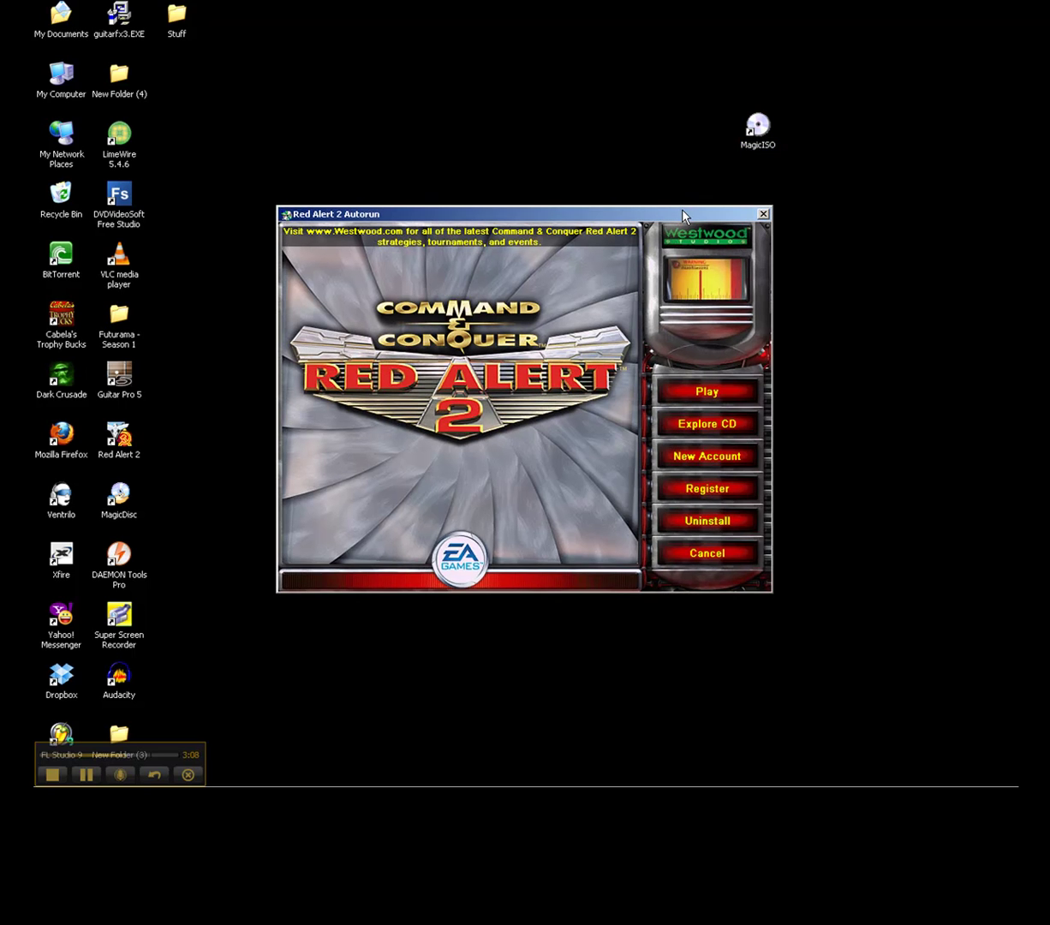
{"action": "left_click_drag", "start_coordinate": [684, 208], "coordinate": [701, 165]}
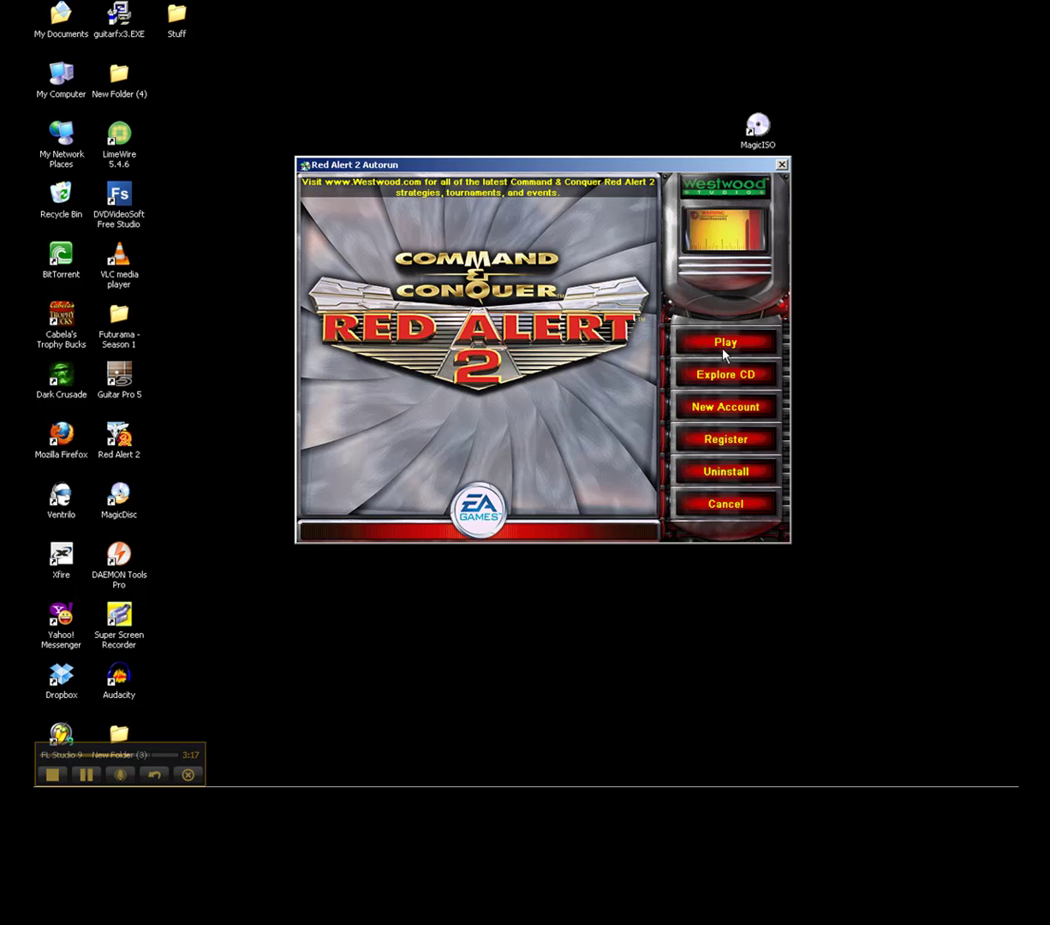
{"action": "left_click", "coordinate": [732, 509]}
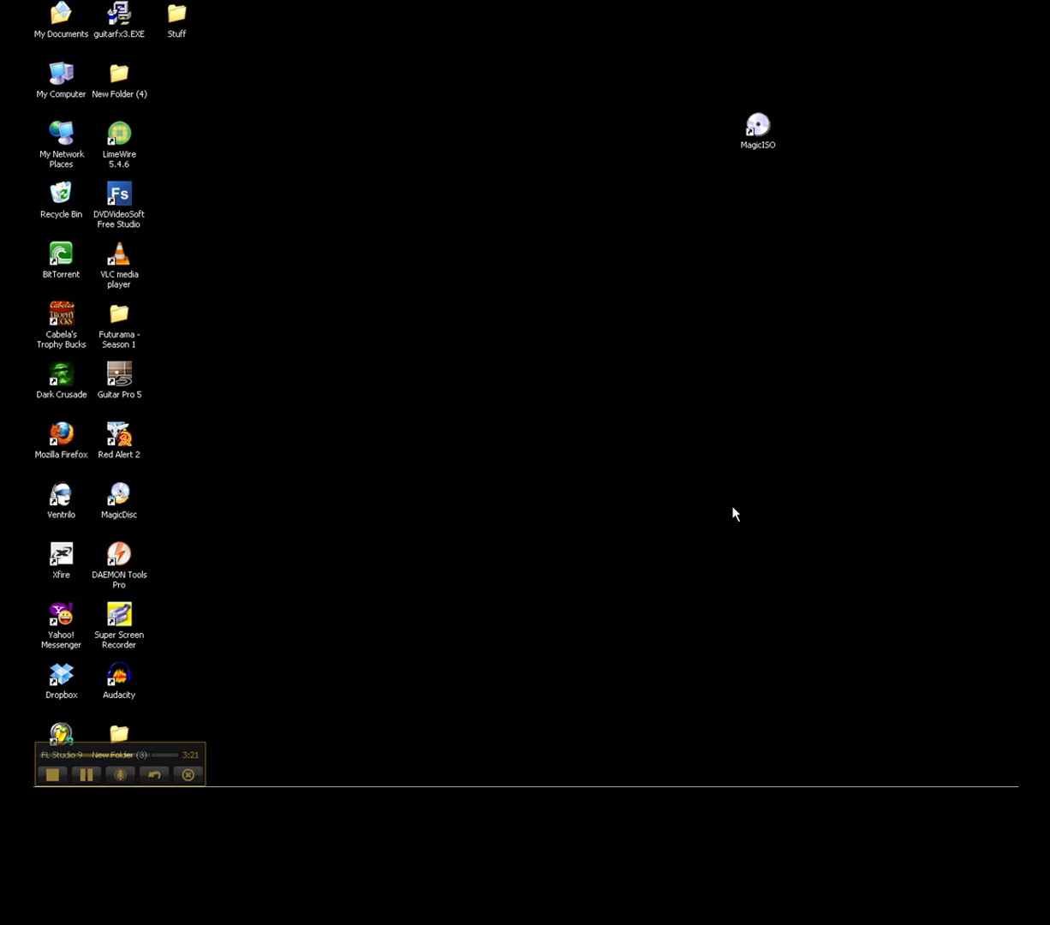